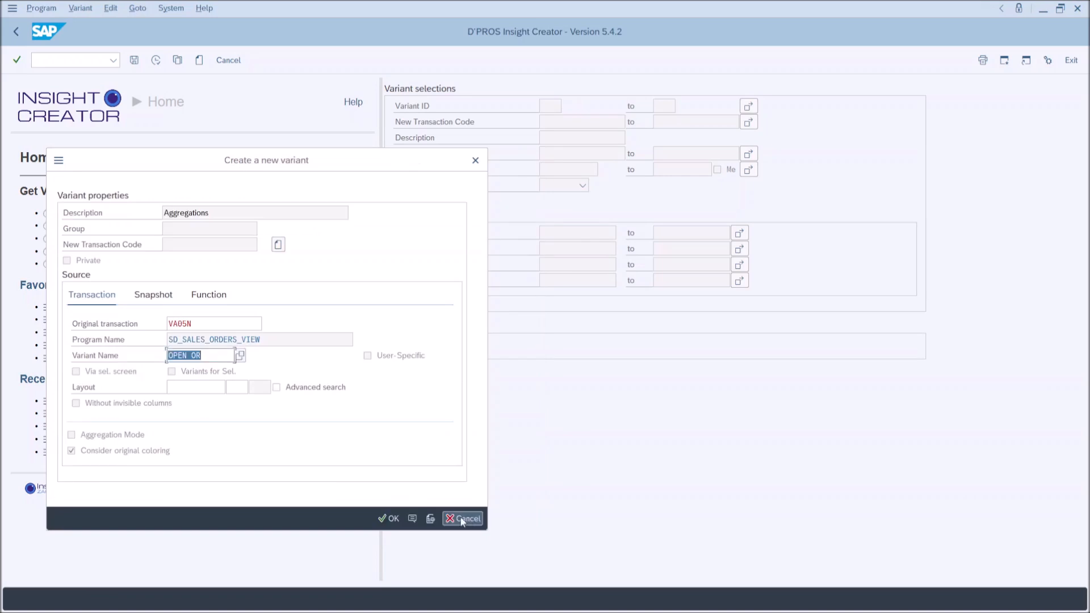
Step: Create the Aggregations variant for transaction VA05N with variant name OPEN OR, and run it
left_click(383, 517)
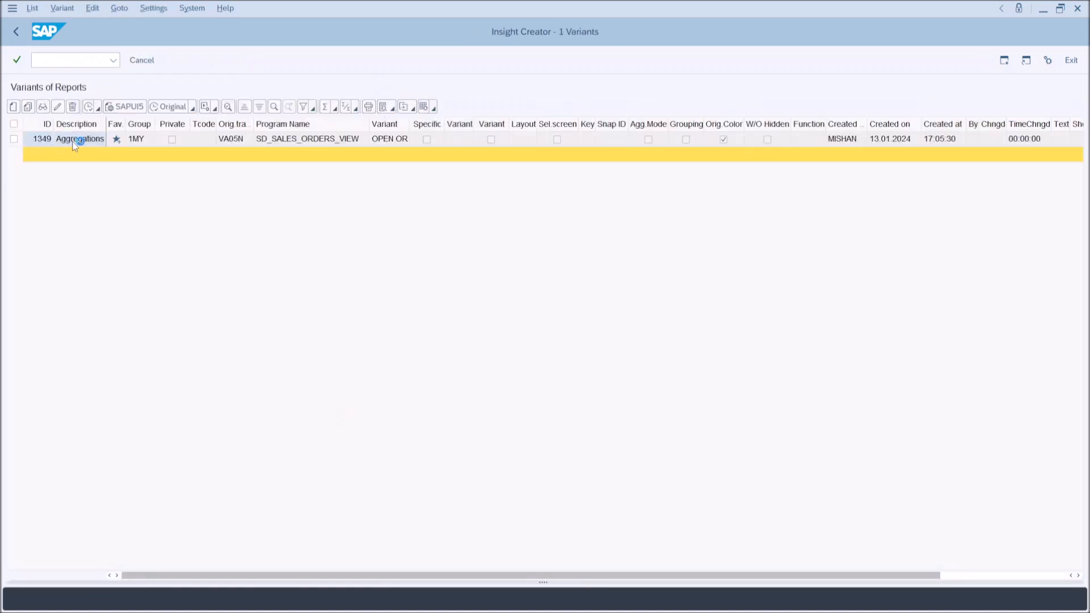
double_click(74, 140)
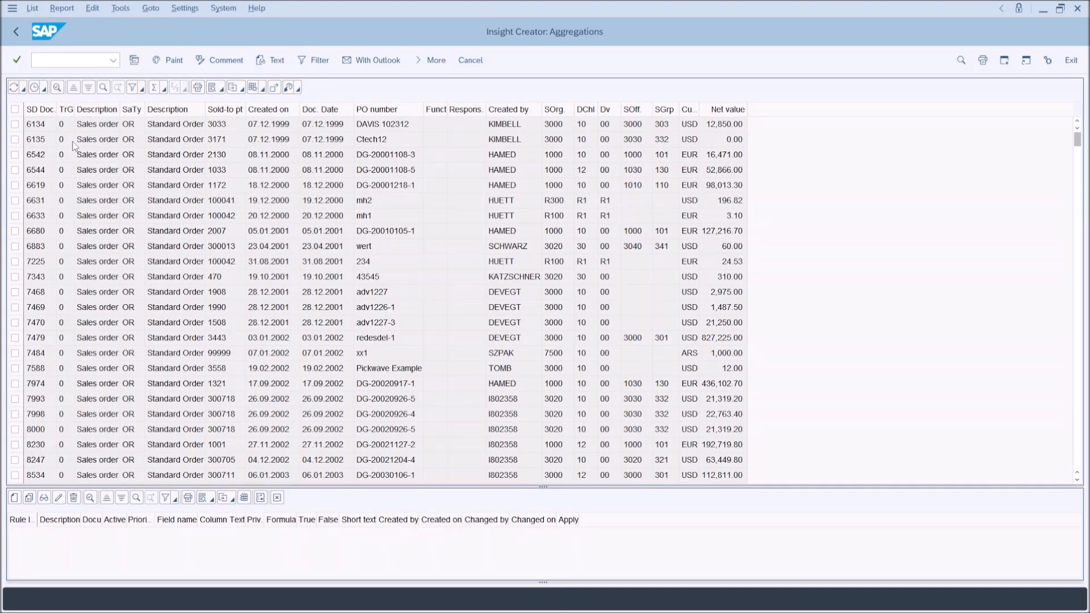
Step: Select several cell ranges in the Created on and Net value columns to examine their counts and totals
left_click_drag(271, 155, 279, 281)
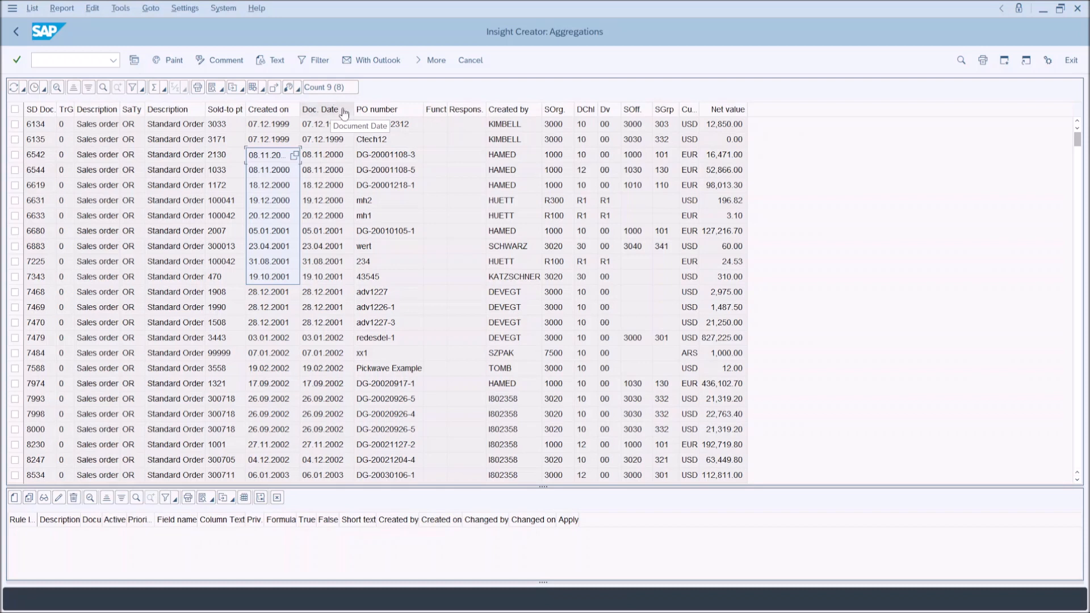
left_click_drag(731, 160, 728, 187)
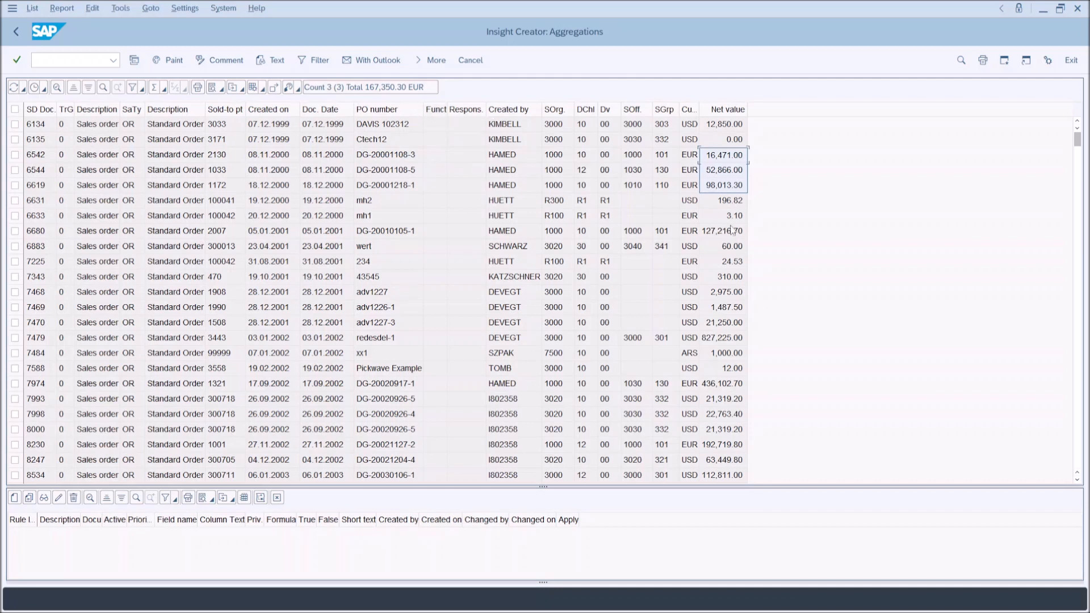
left_click(728, 277)
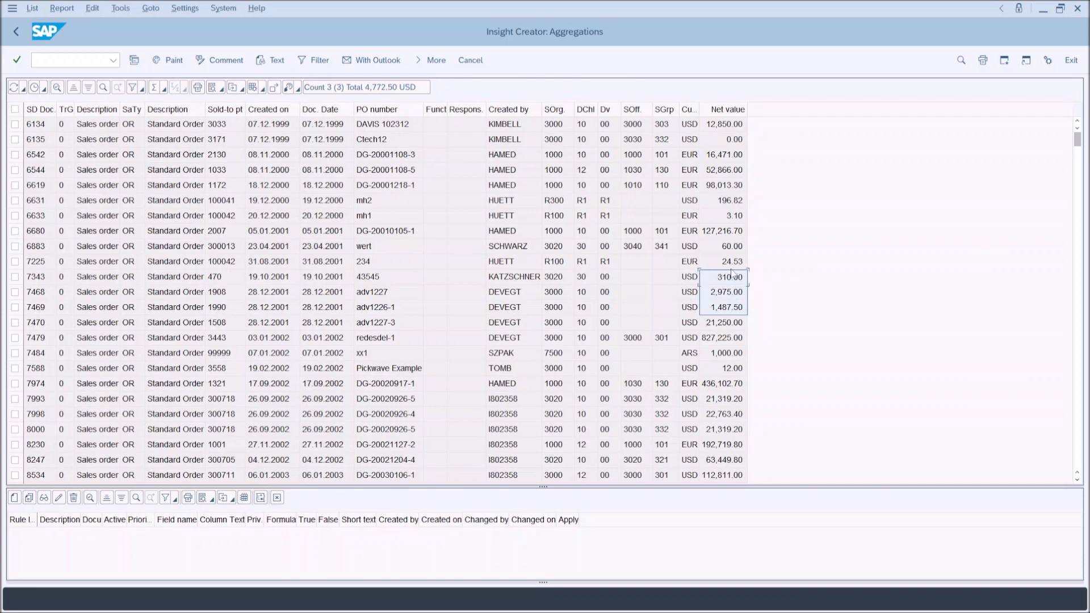
left_click_drag(720, 262, 724, 278)
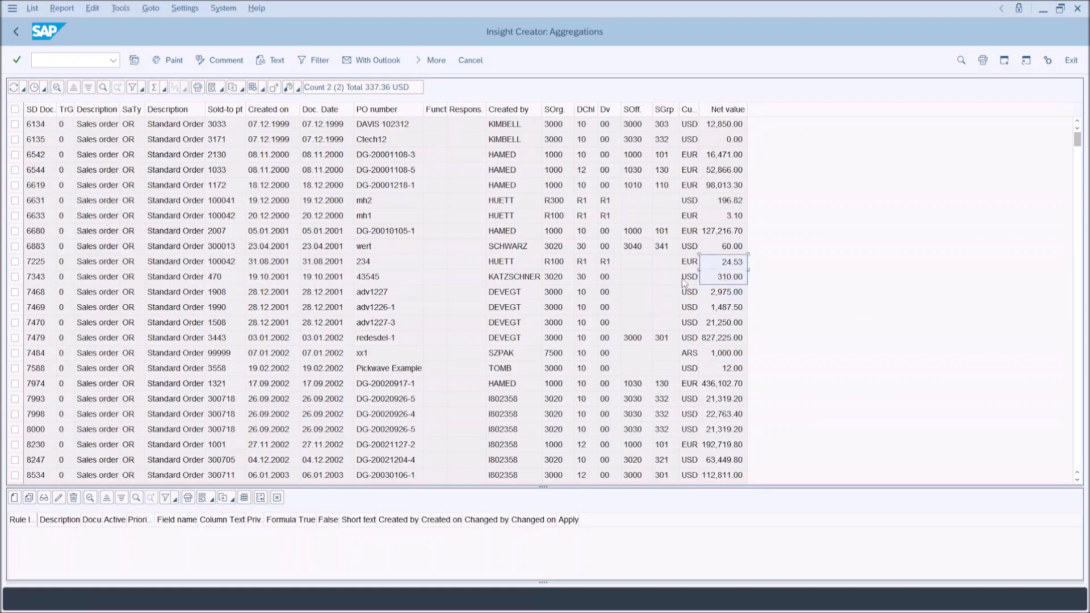
Step: Check the list count for the whole list and for the document date column
left_click(288, 88)
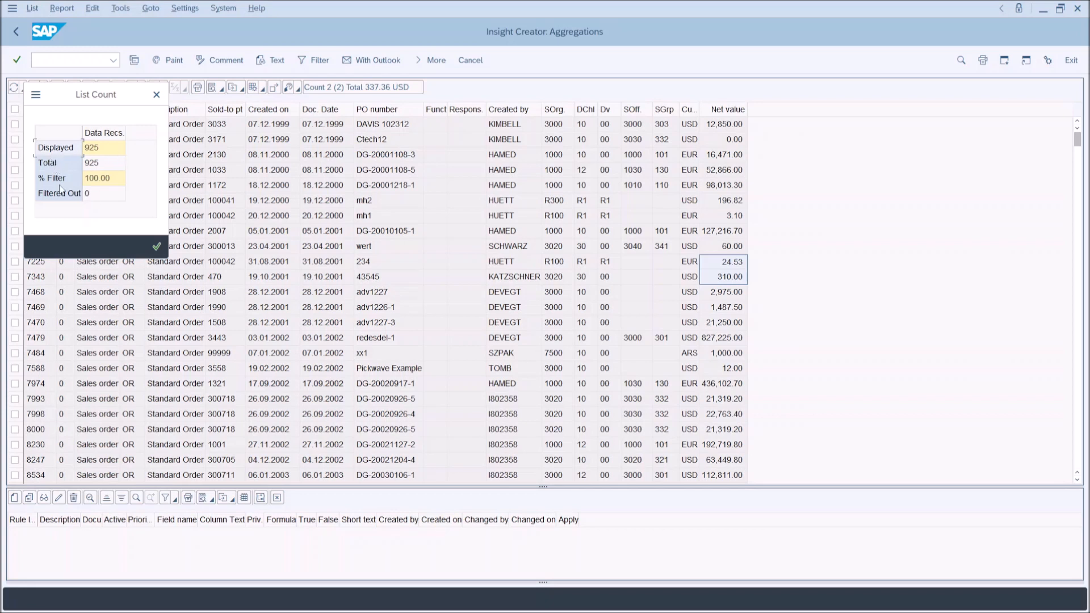
left_click(156, 95)
left_click(310, 111)
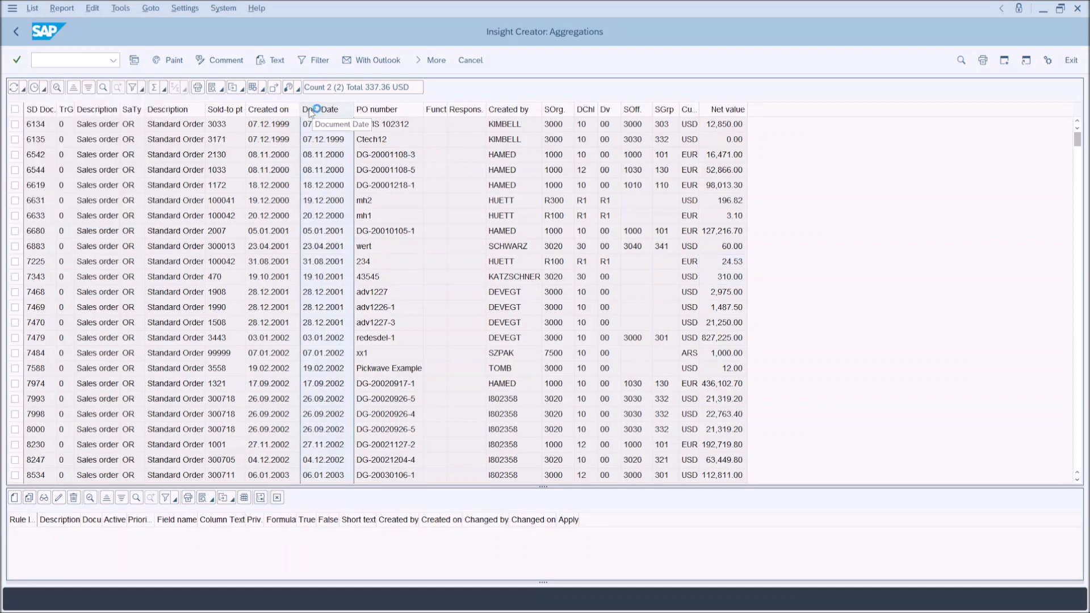
left_click(289, 88)
left_click(289, 89)
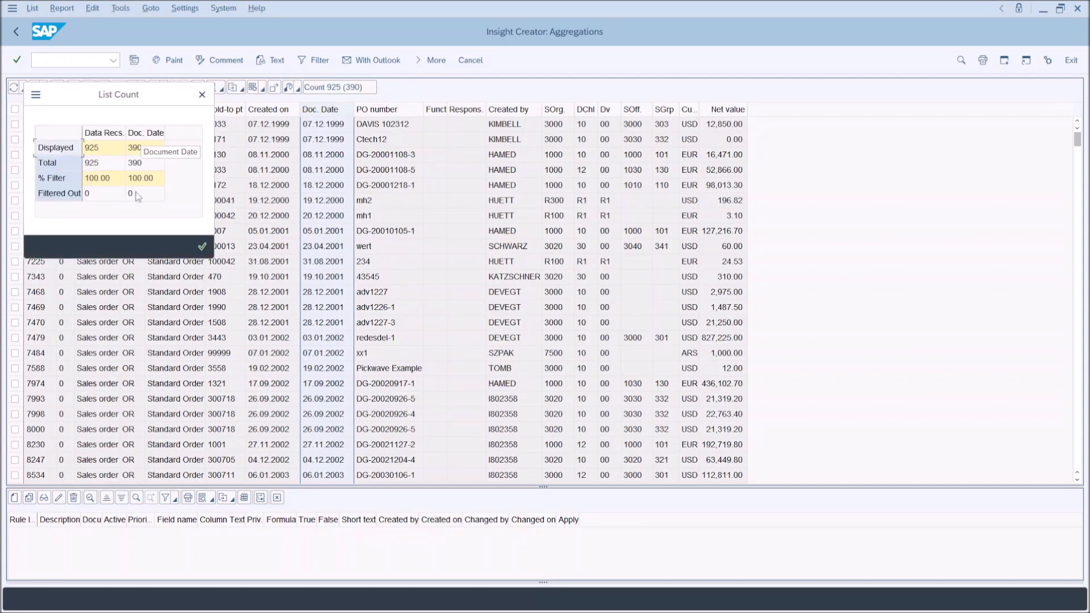
left_click(203, 246)
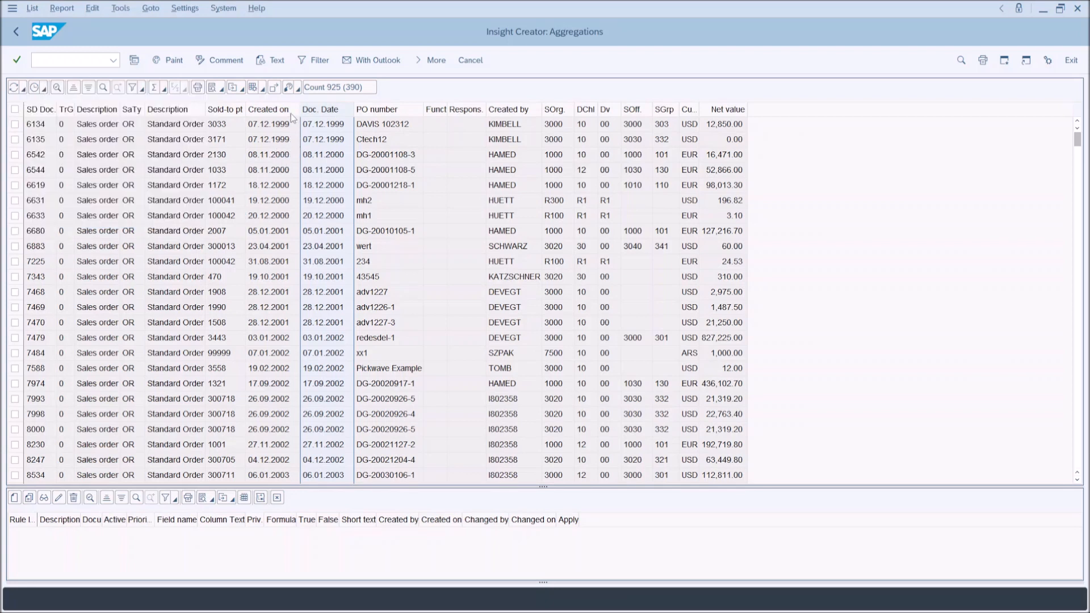
Step: View the document date column's list count with aggregations to examine the minimum and maximum dates
left_click(298, 89)
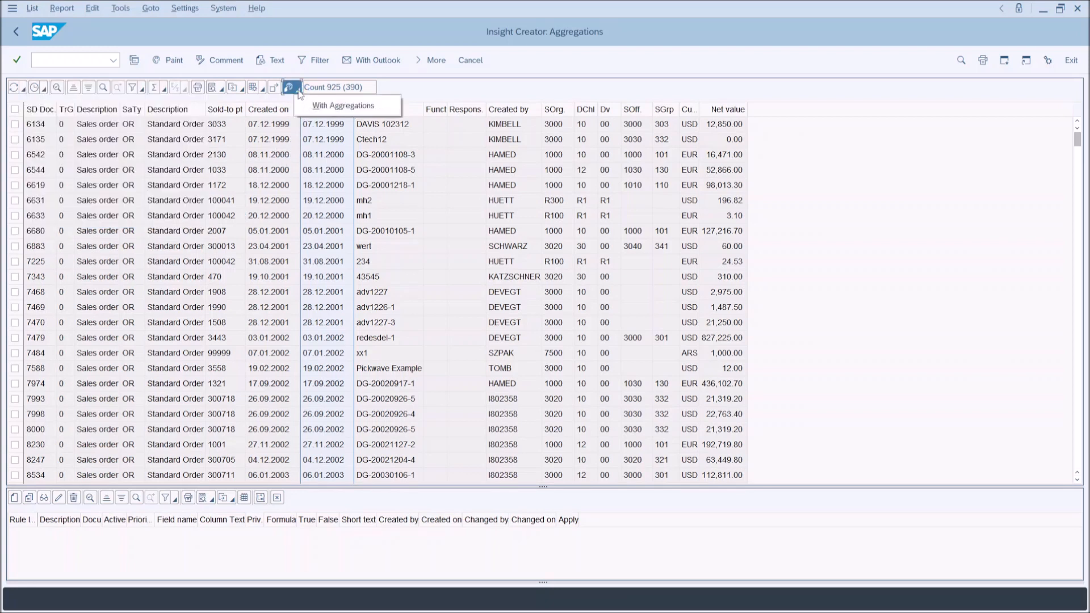
left_click(328, 107)
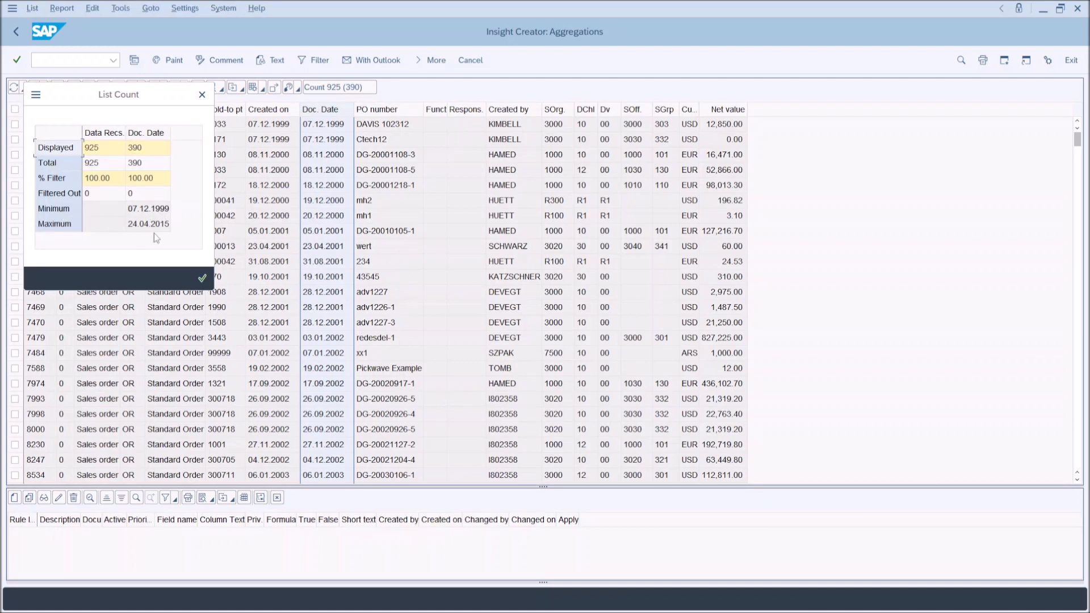
left_click(201, 94)
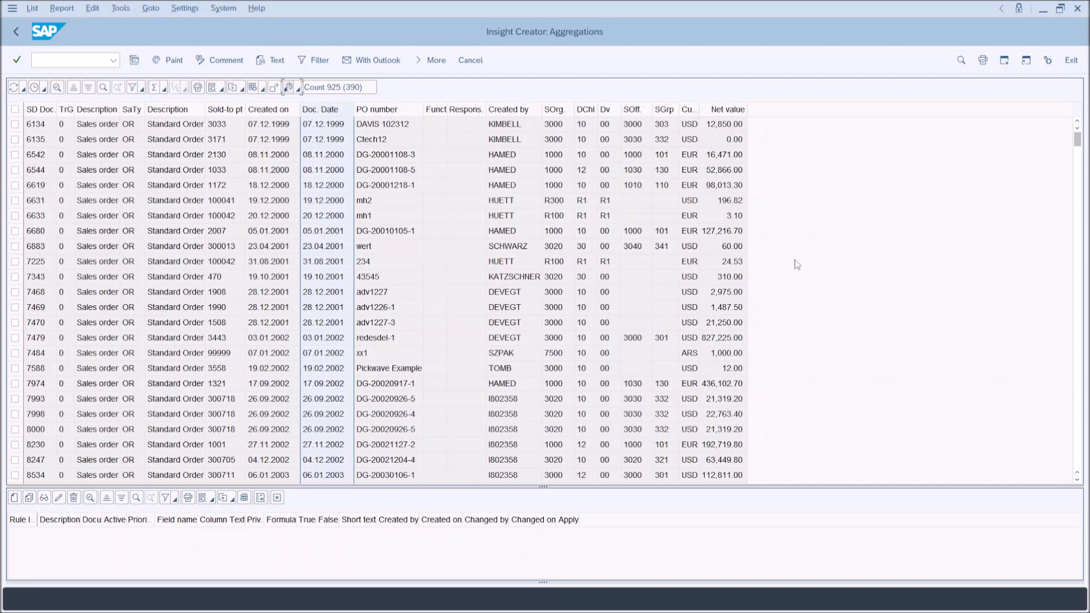
Step: Check the Net value column's total and sort the list by sold-to party in ascending order
left_click(718, 113)
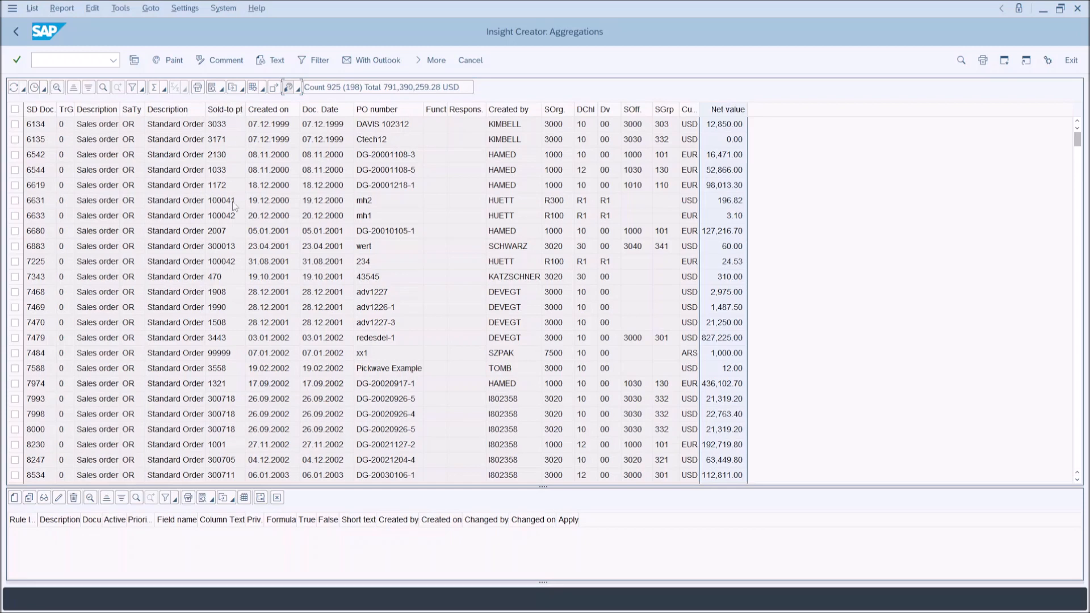
left_click(218, 111)
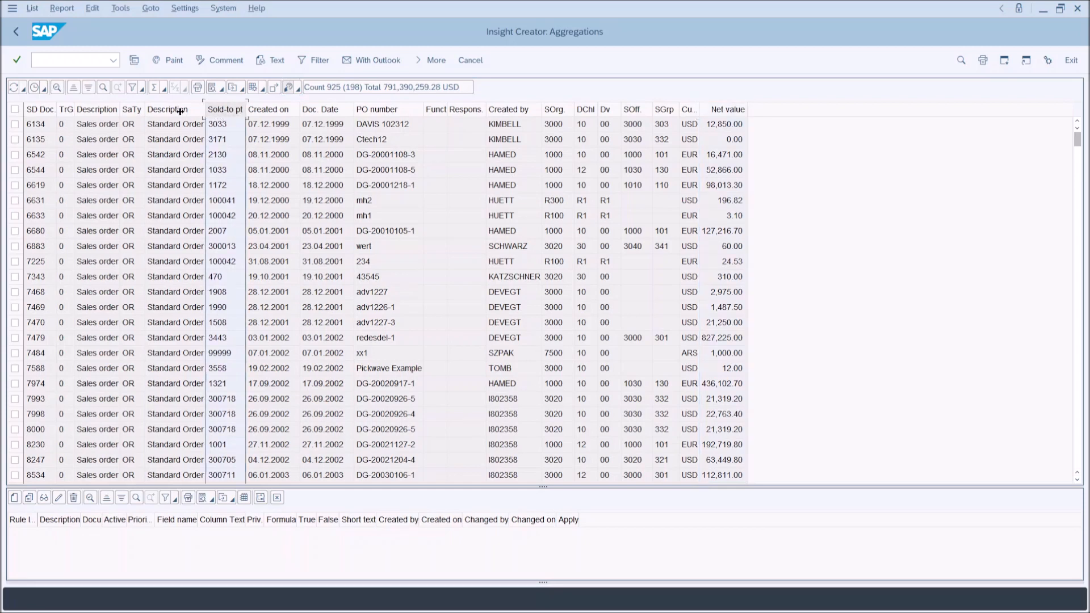
left_click(75, 91)
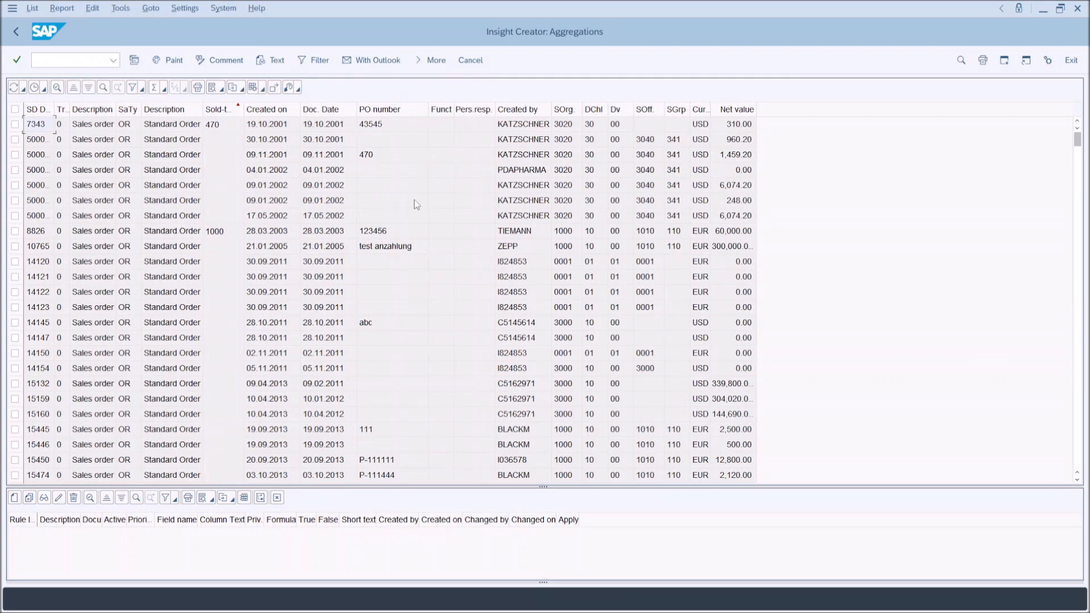
Step: Start a new column in the columns overview and set its kind to Aggregation
left_click(733, 110)
left_click(433, 60)
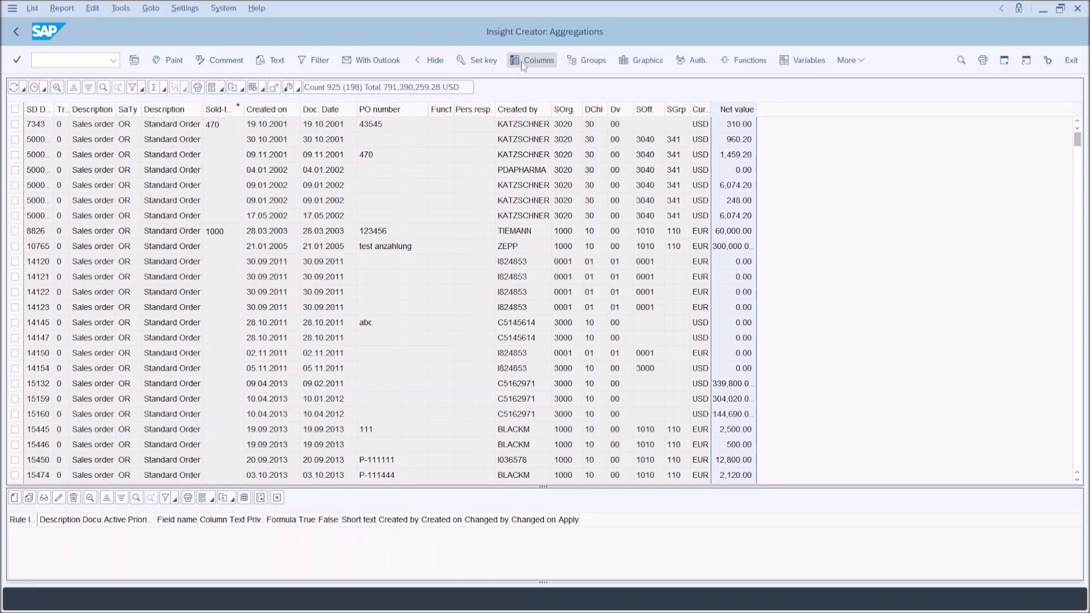
left_click(521, 60)
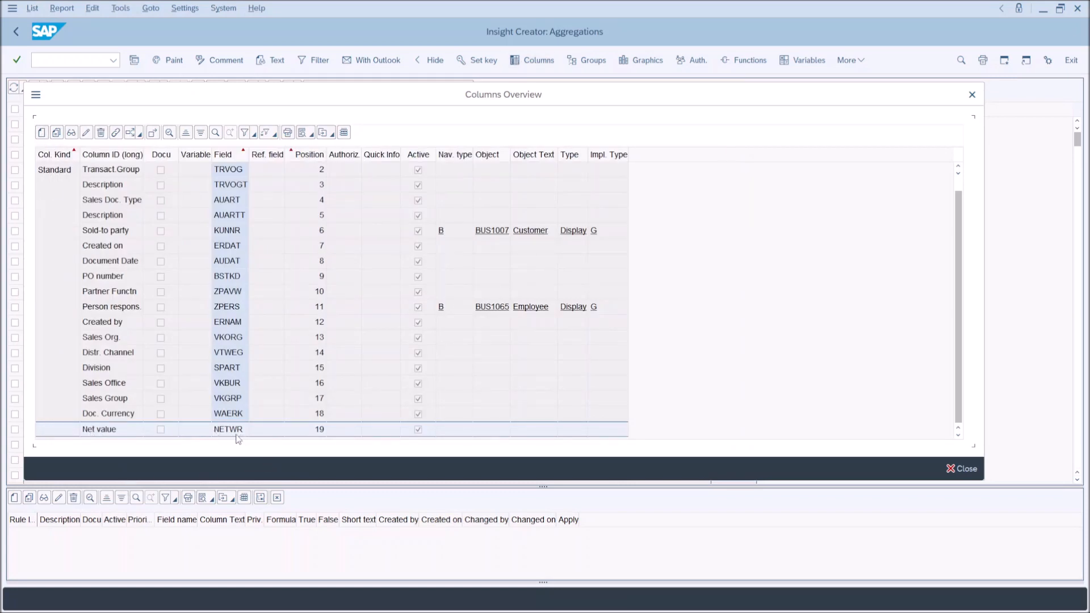
left_click(44, 134)
left_click(214, 248)
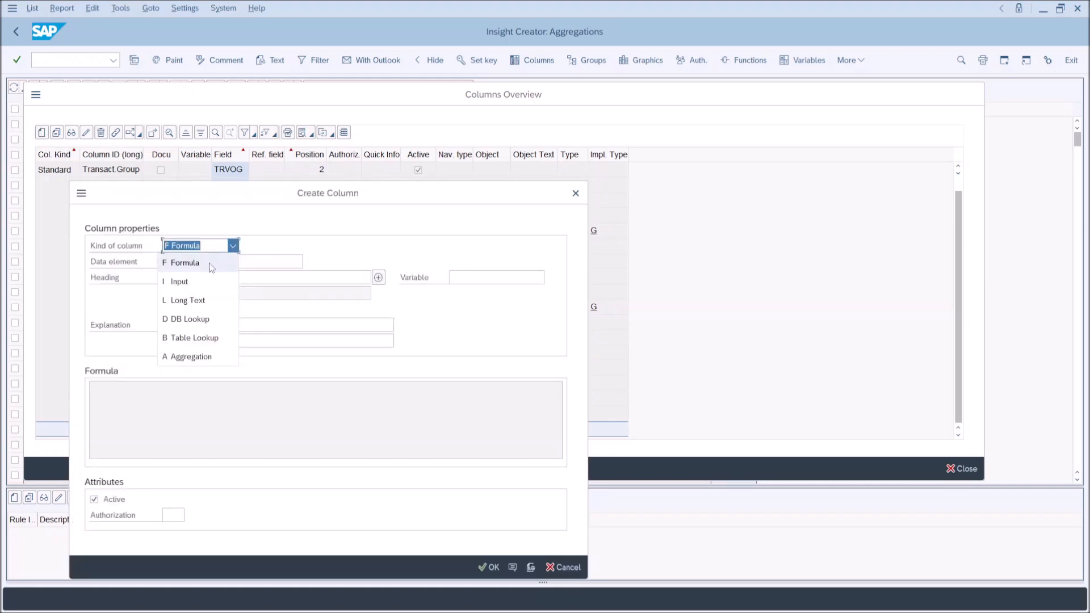
left_click(191, 356)
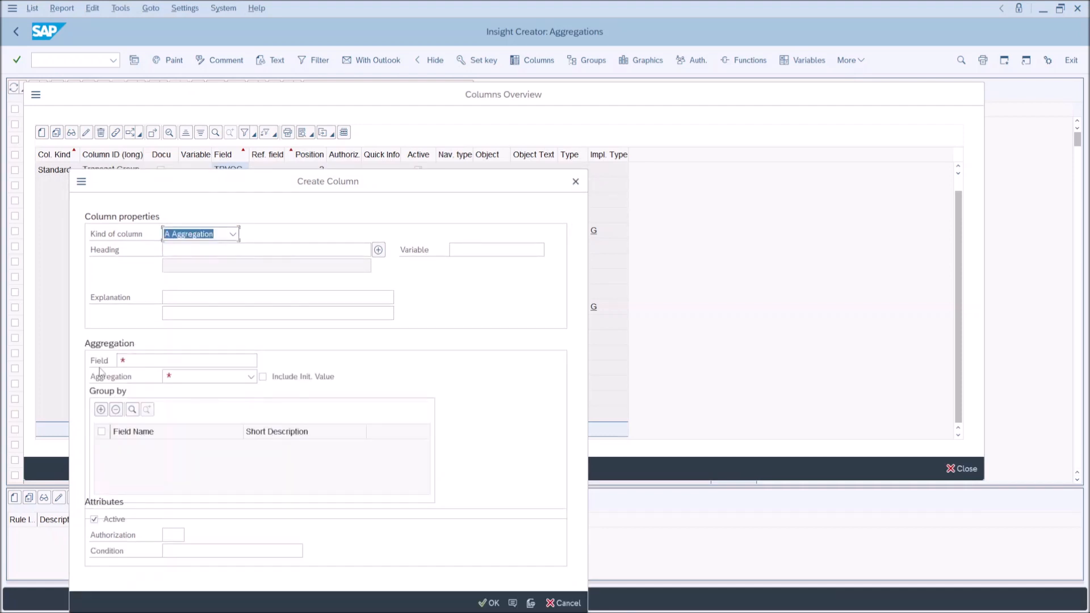
Step: Set the aggregation field to Net value (NETWR) and the aggregation type to SUM Total
left_click(132, 361)
left_click(263, 361)
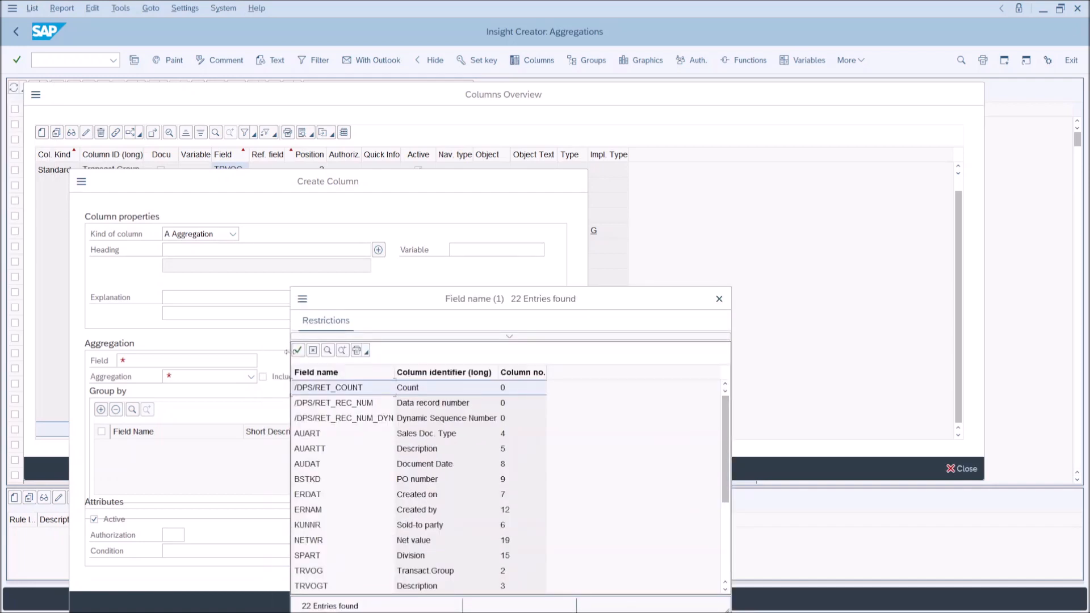
key("ctrl+f")
type("net ve")
type("l")
key("Return")
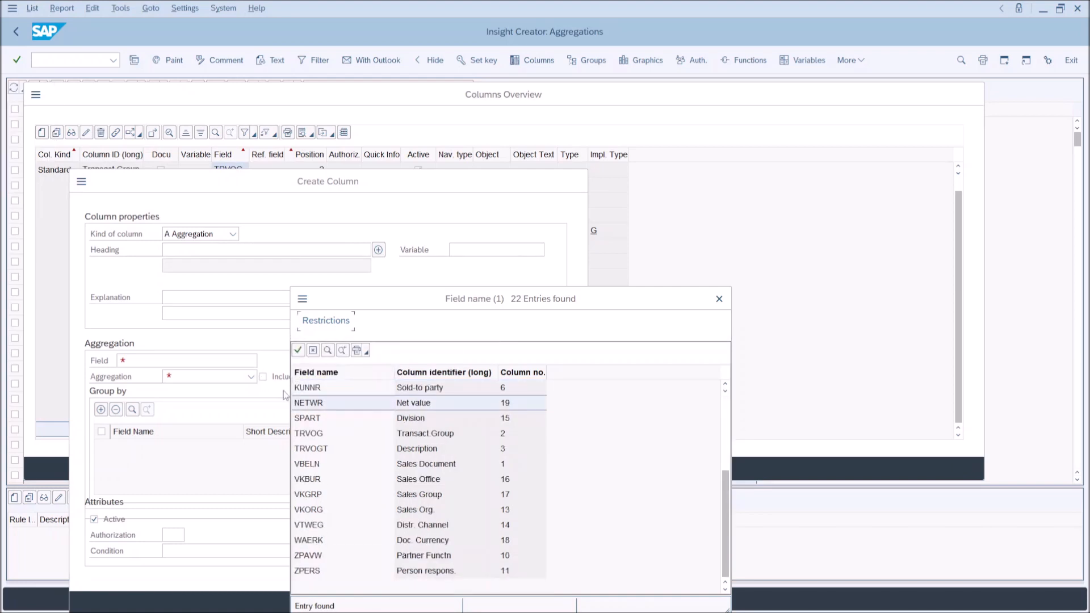
double_click(308, 403)
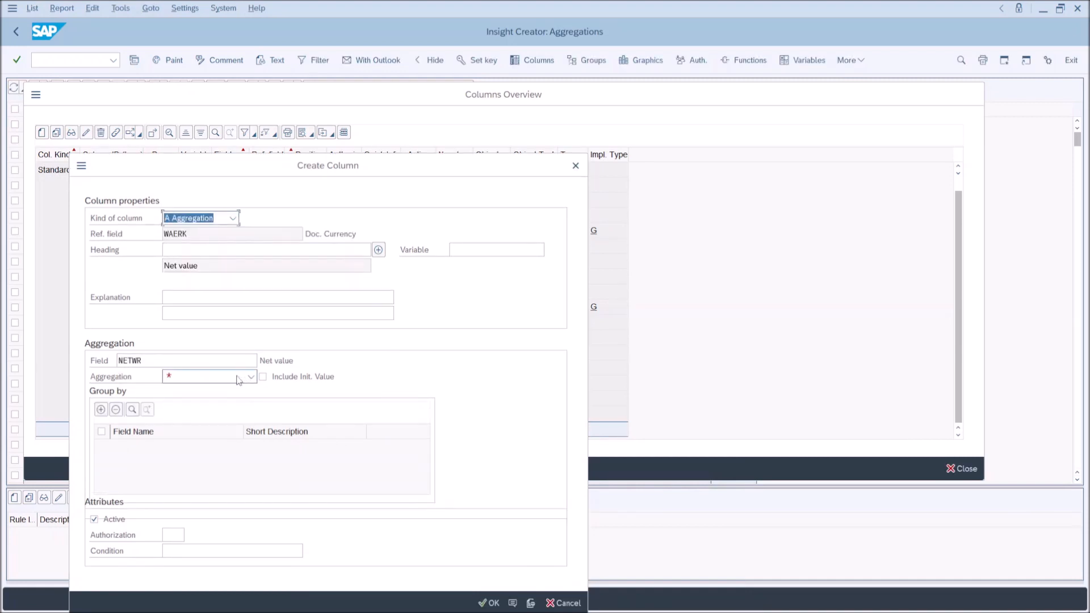
left_click(250, 377)
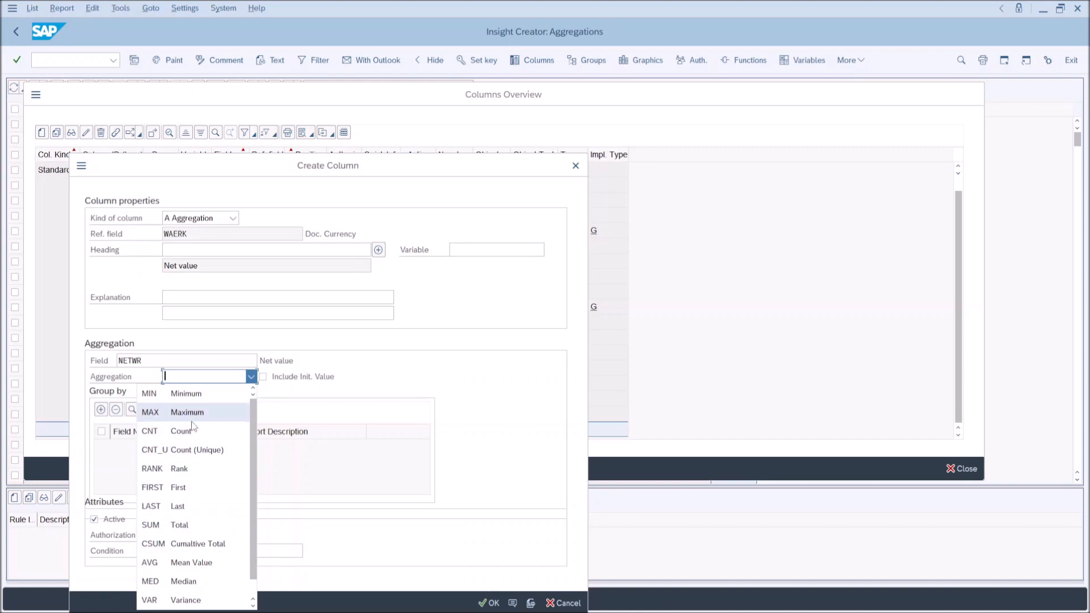
left_click(165, 525)
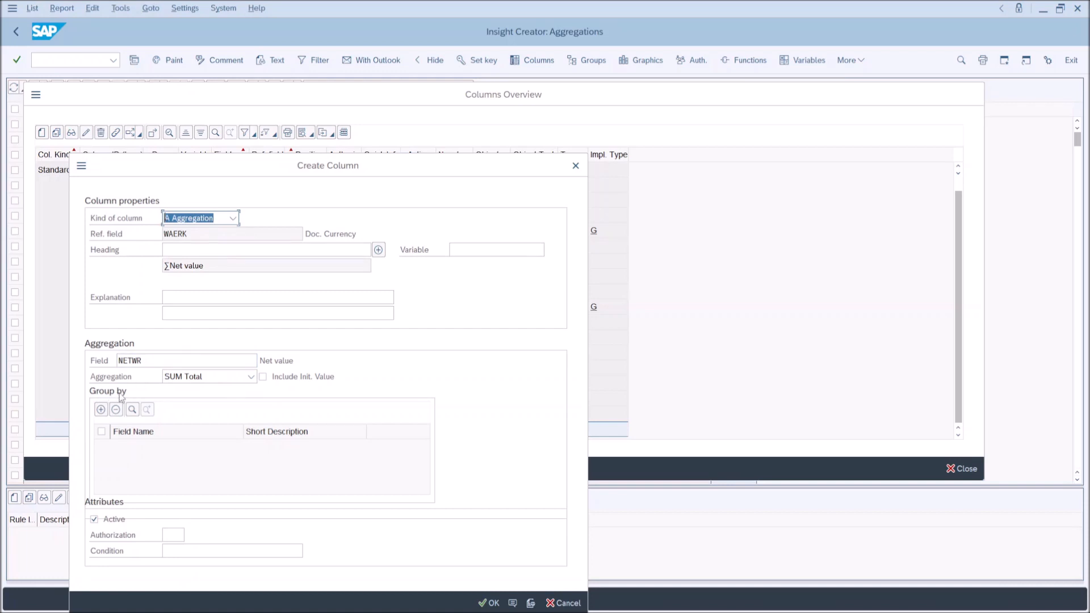
Step: Open the field selection for grouping and search it for "sold to"
left_click(145, 361)
left_click(101, 409)
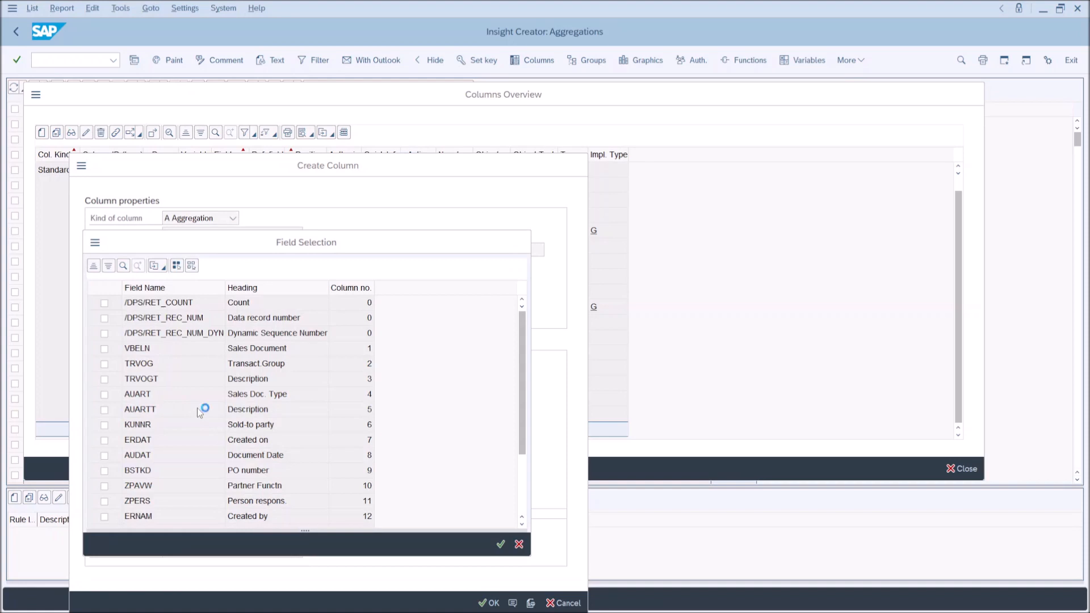
key("ctrl+f")
type("sold")
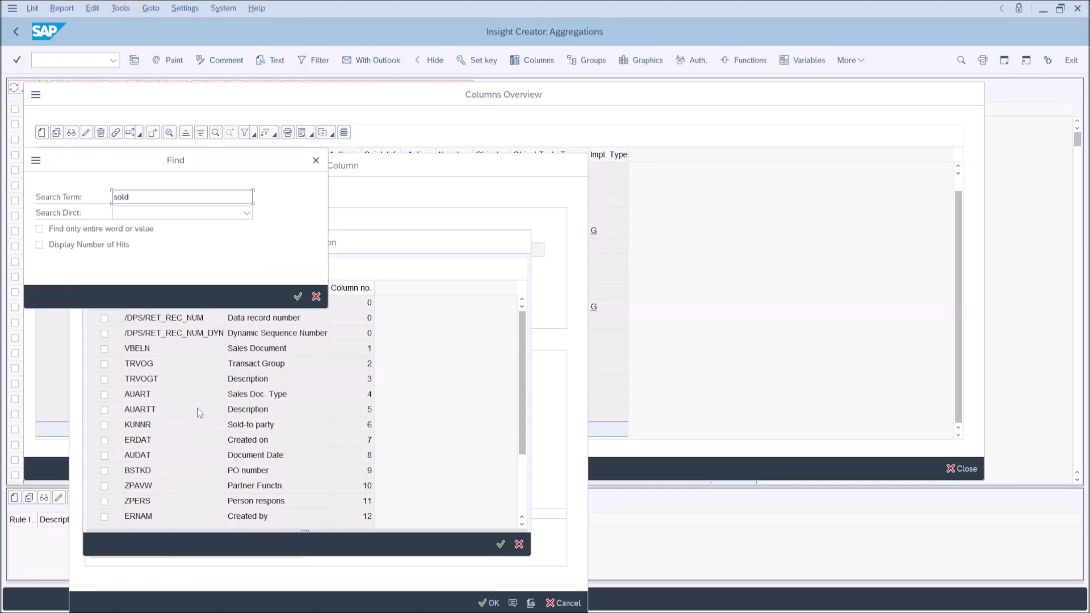
type(" to")
key("Tab")
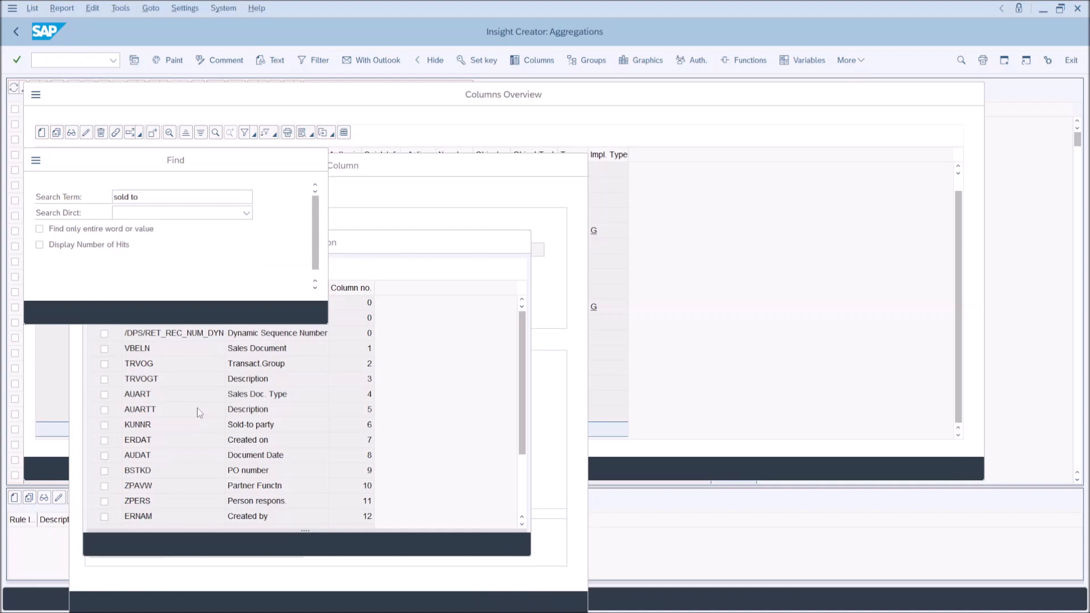
key("Return")
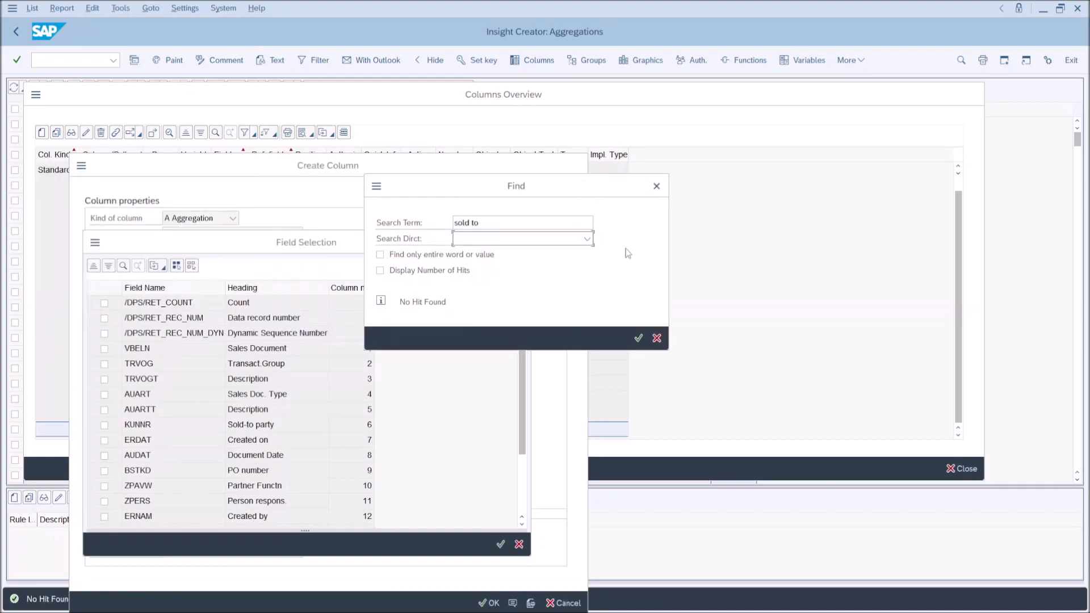
left_click(639, 337)
left_click(638, 338)
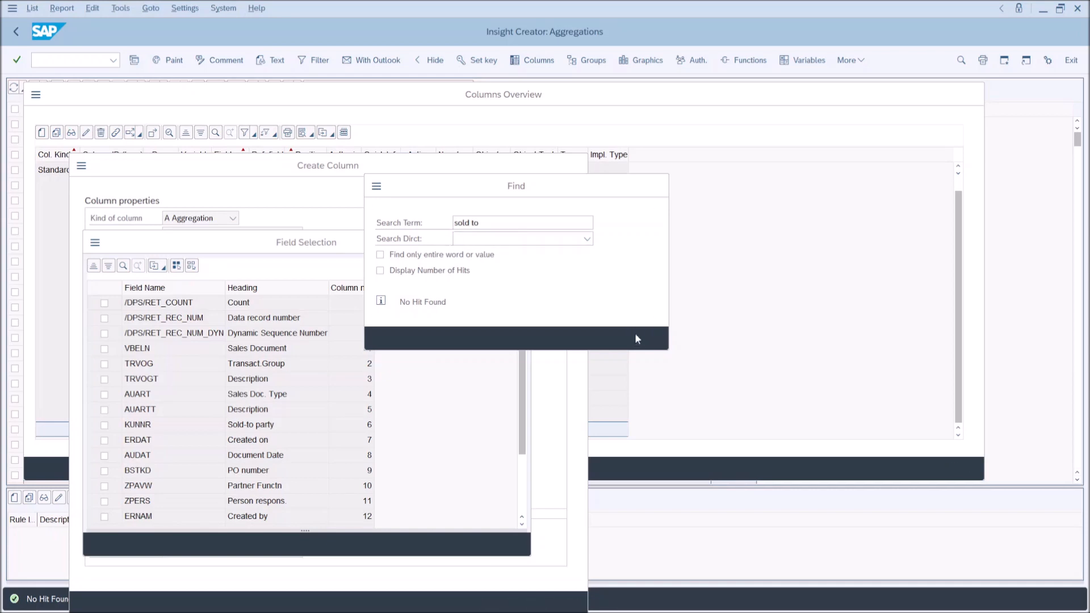
Step: Search for "sold", group the aggregation by Sold-to party (KUNNR), and save the new column to the list
double_click(475, 223)
key("BackSpace")
key("Return")
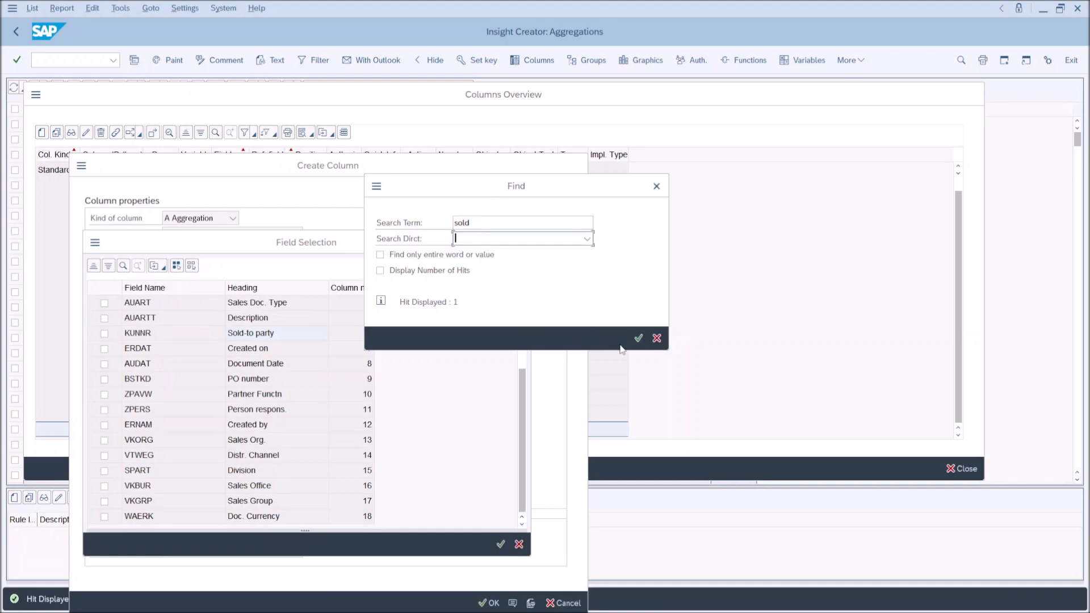
left_click(657, 339)
left_click(106, 333)
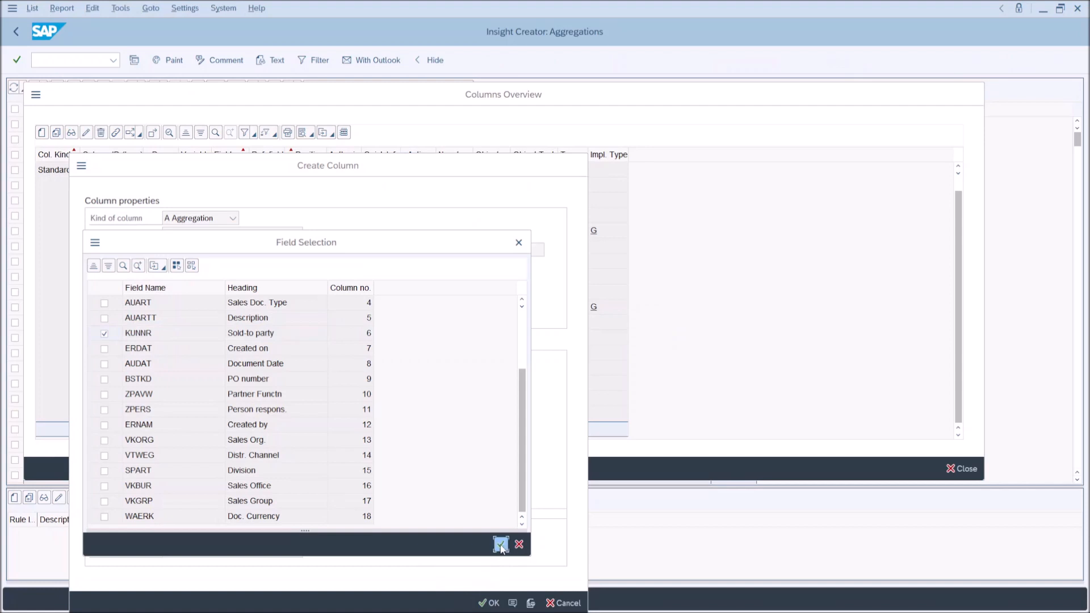
left_click(499, 543)
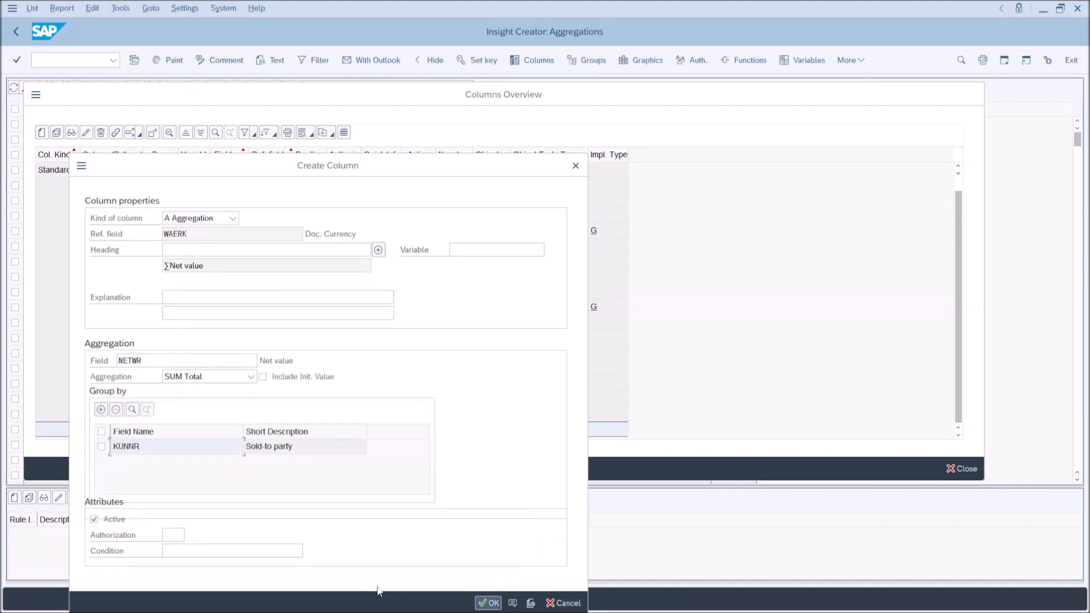
left_click(484, 603)
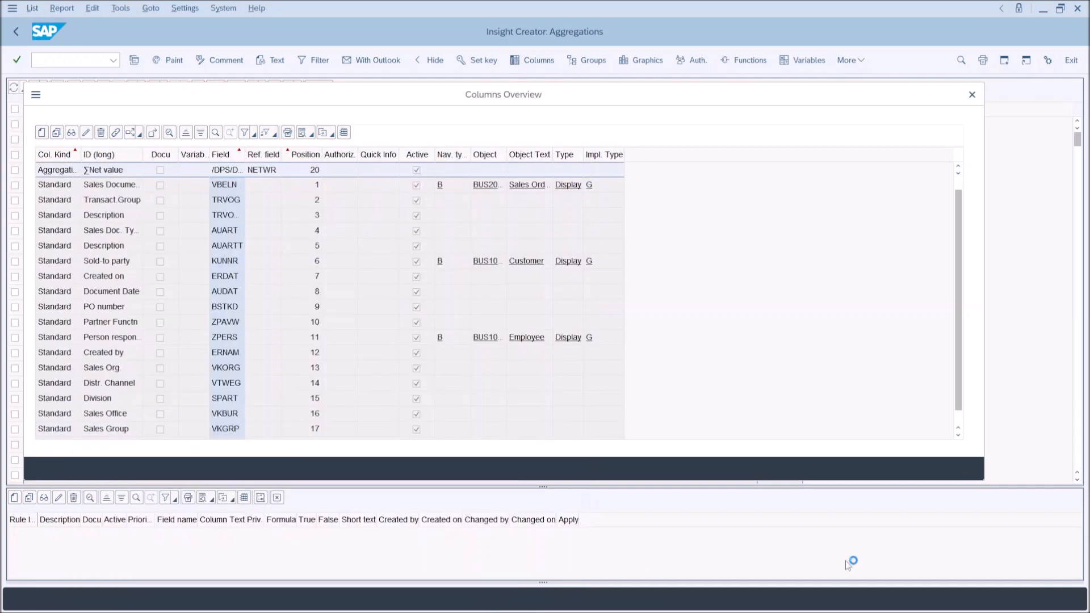
left_click(961, 468)
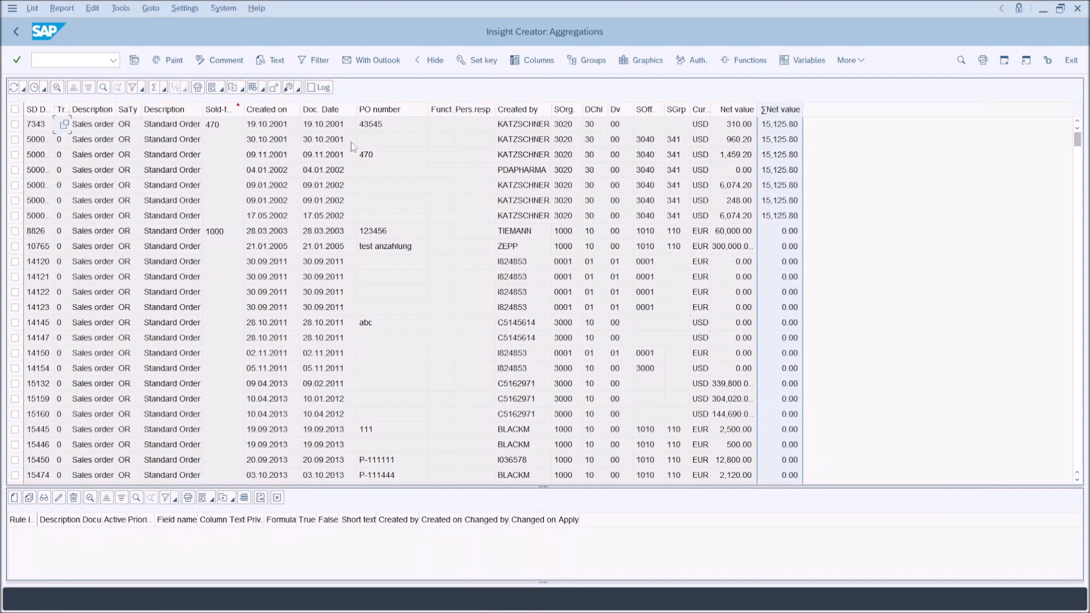
Step: Move the Sold-to party column directly before the currency column and check the evaluation log for the ∑Net value column
mouse_move(221, 109)
left_mouse_down()
mouse_move(218, 118)
mouse_move(522, 135)
mouse_move(693, 127)
left_mouse_up()
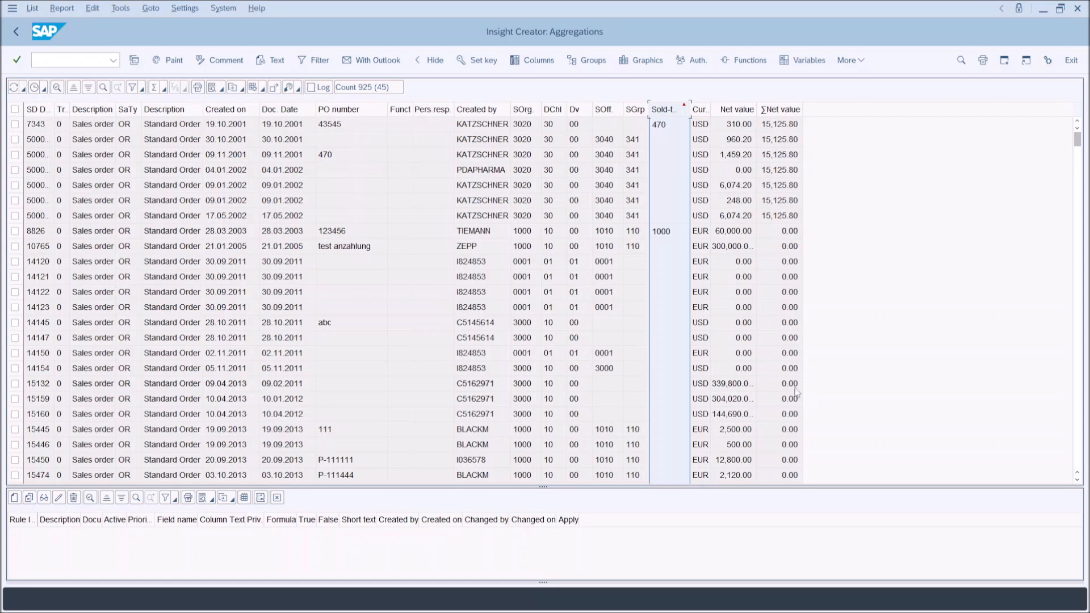
left_click(311, 87)
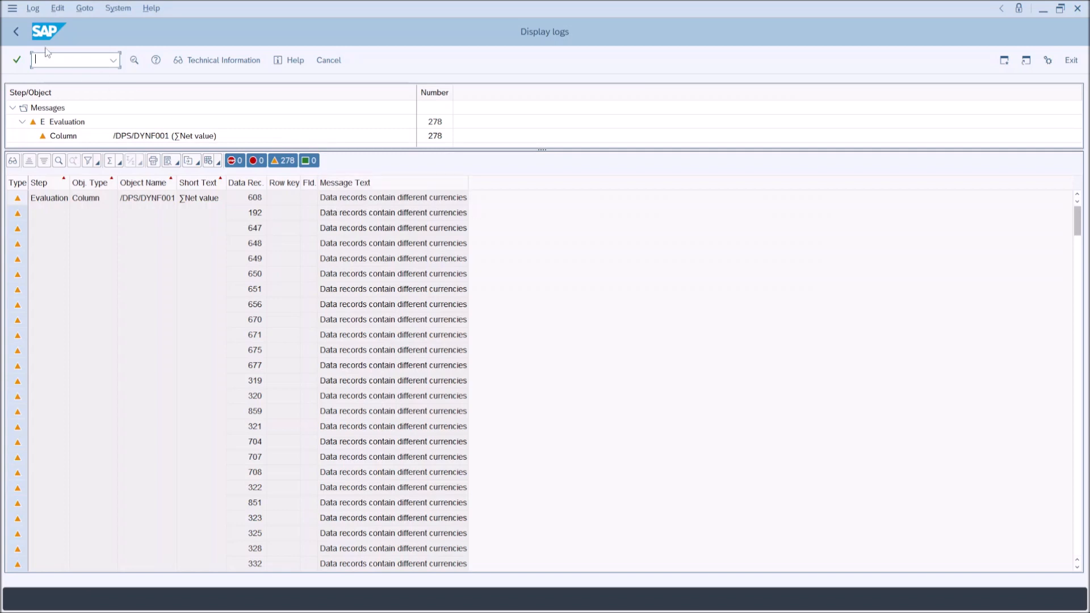
left_click(19, 32)
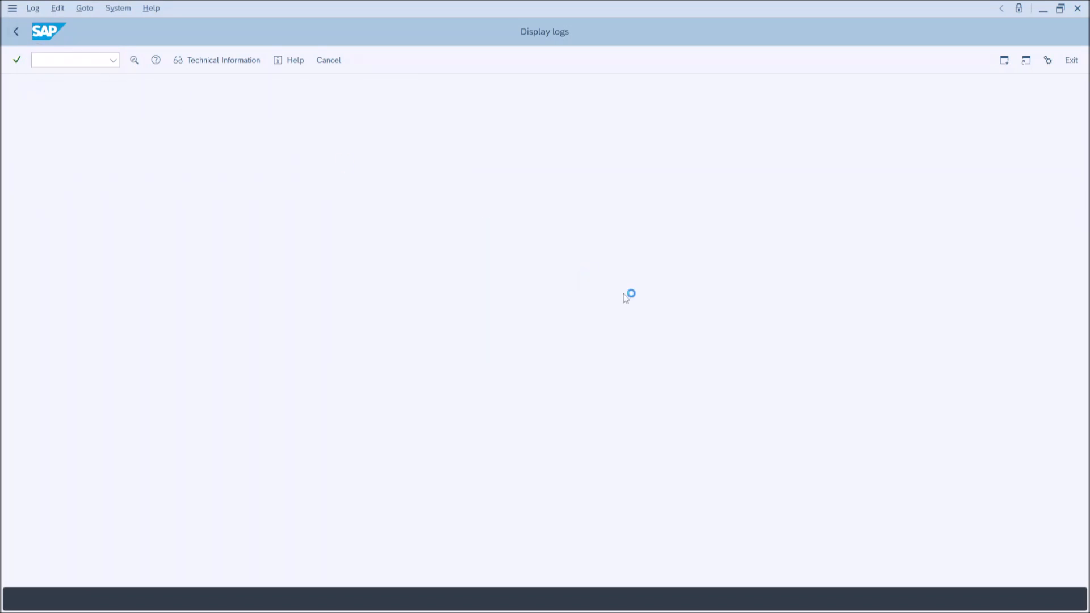
Step: Edit the ∑Net value column's properties and search the fields available for grouping for "curren"
left_click(779, 110)
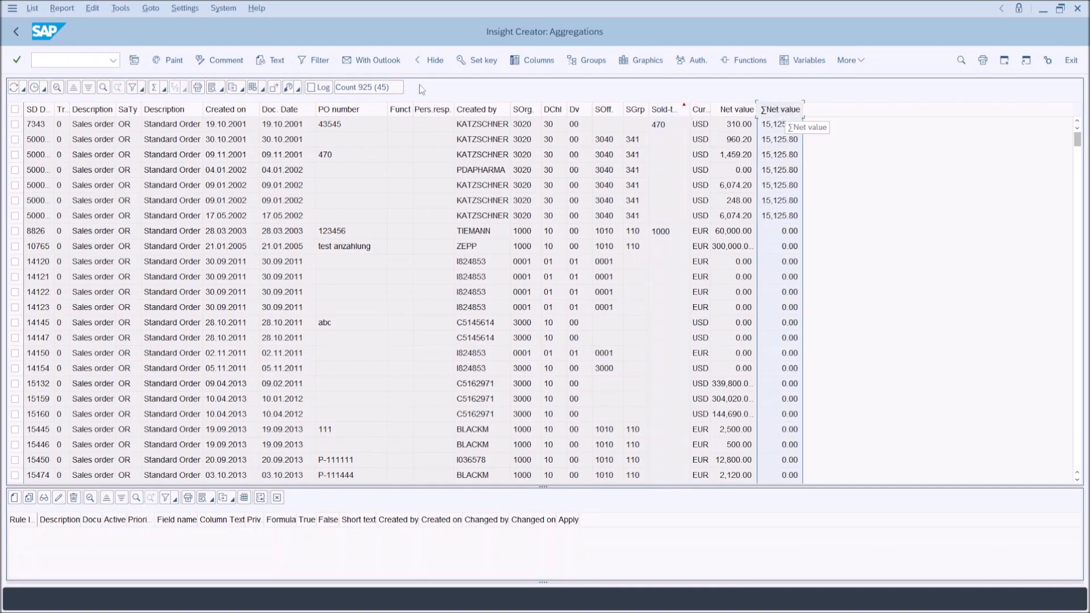
left_click(526, 59)
left_click(85, 134)
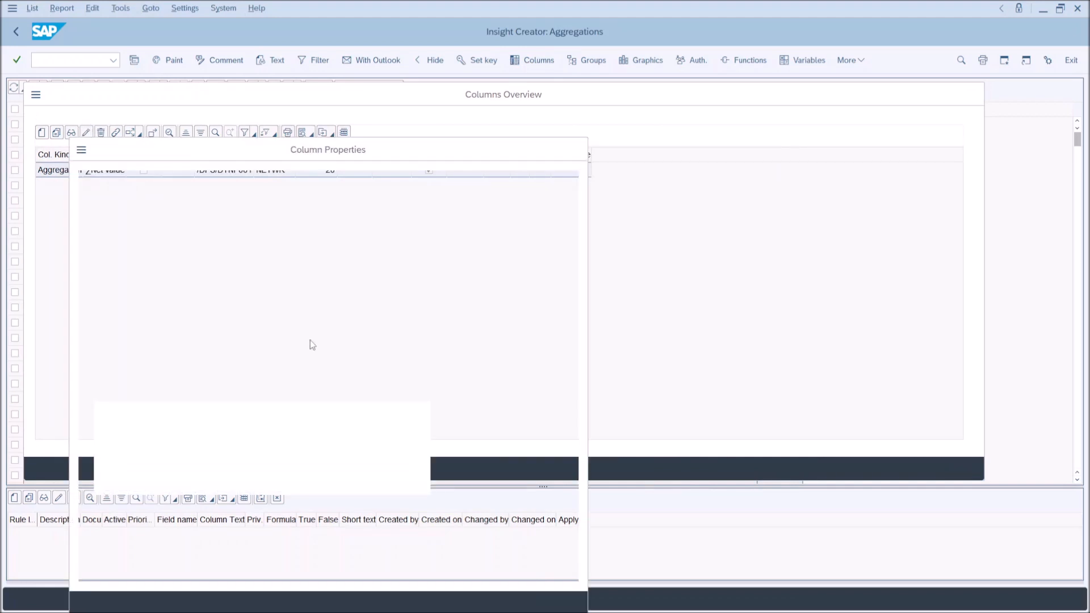
left_click(101, 410)
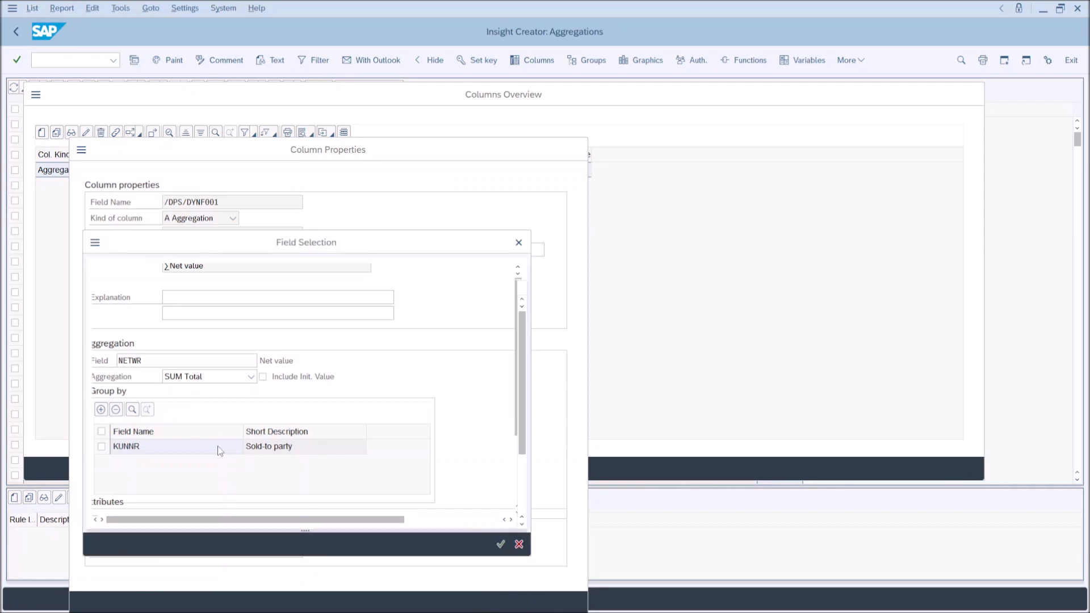
double_click(219, 348)
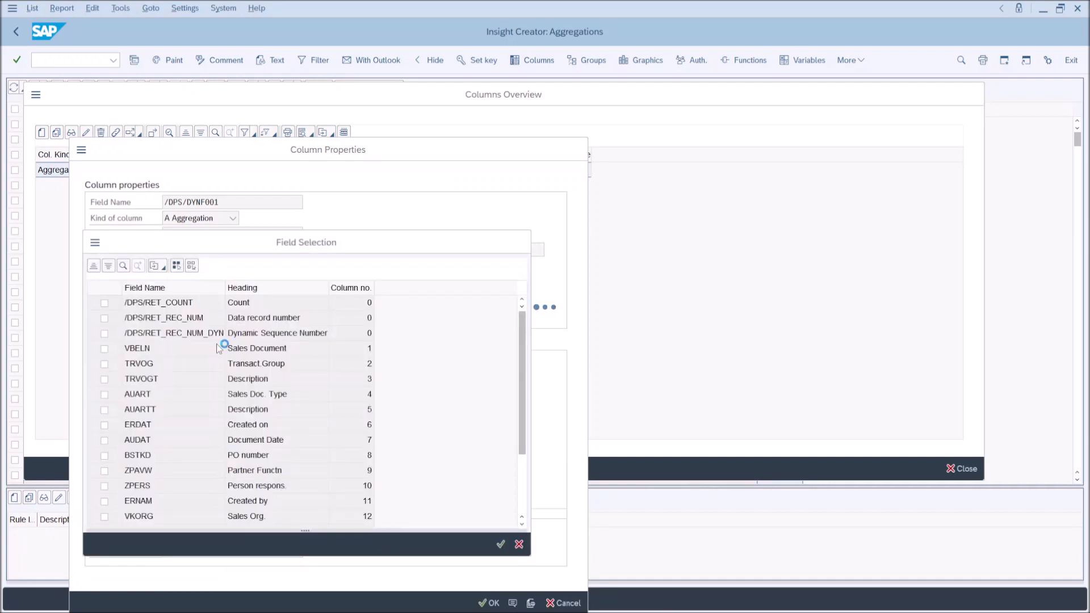
type("curren")
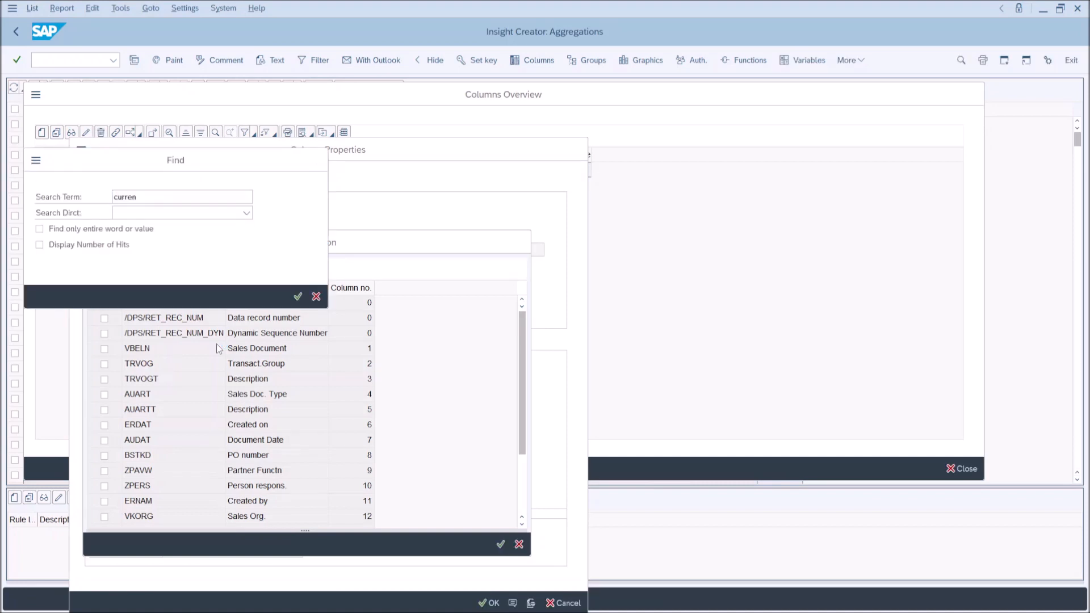
key("Return")
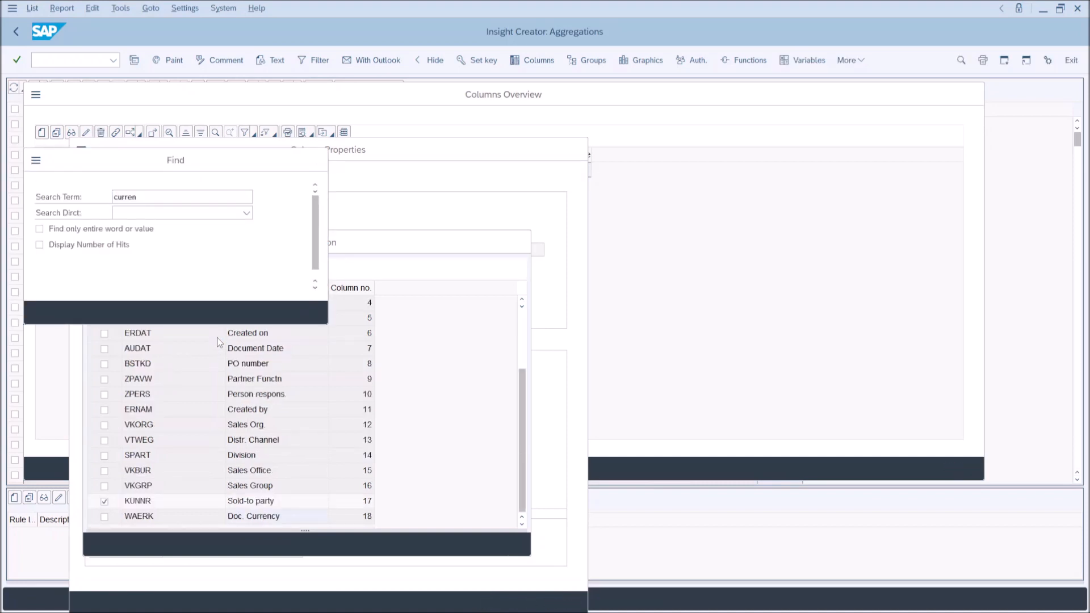
left_click_drag(173, 167, 637, 204)
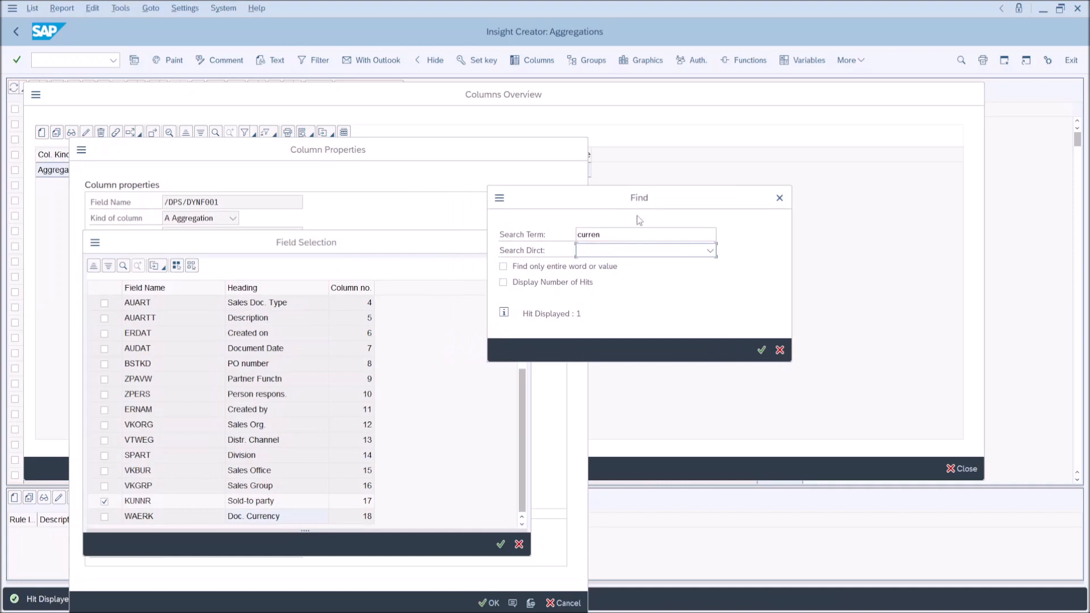
key("Return")
left_click(780, 350)
Step: Add Doc. Currency (WAERK) to the aggregation's grouping and apply the changed column to the list
left_click(104, 516)
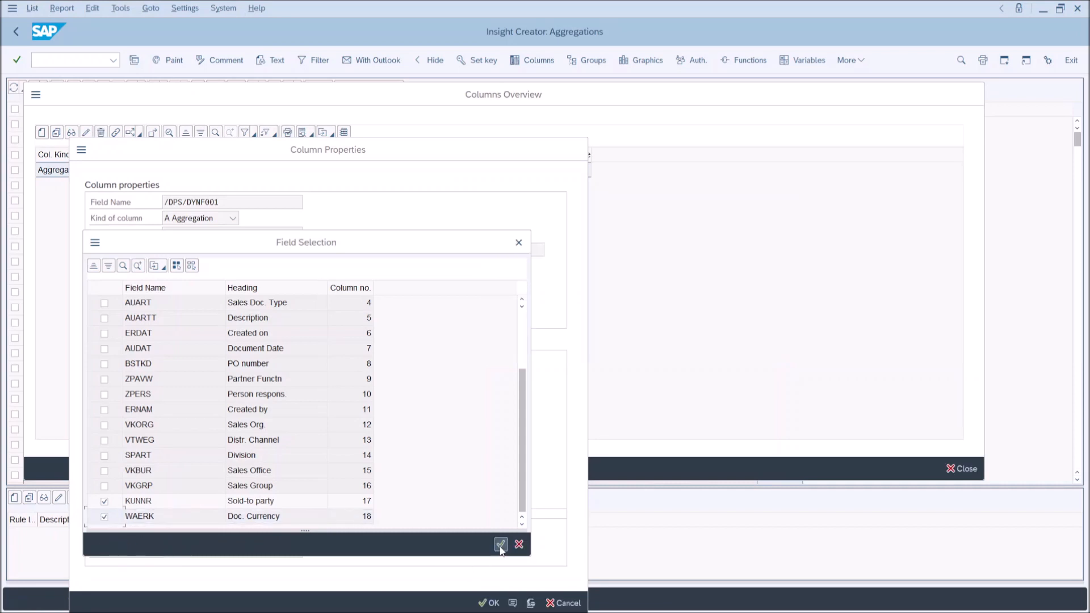
left_click(499, 543)
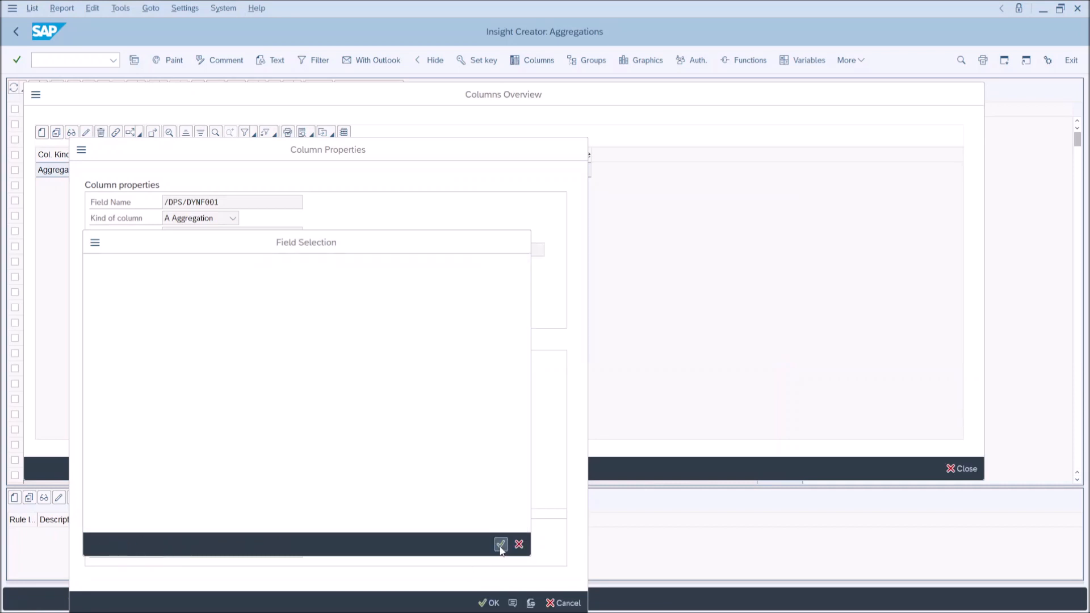
left_click(481, 604)
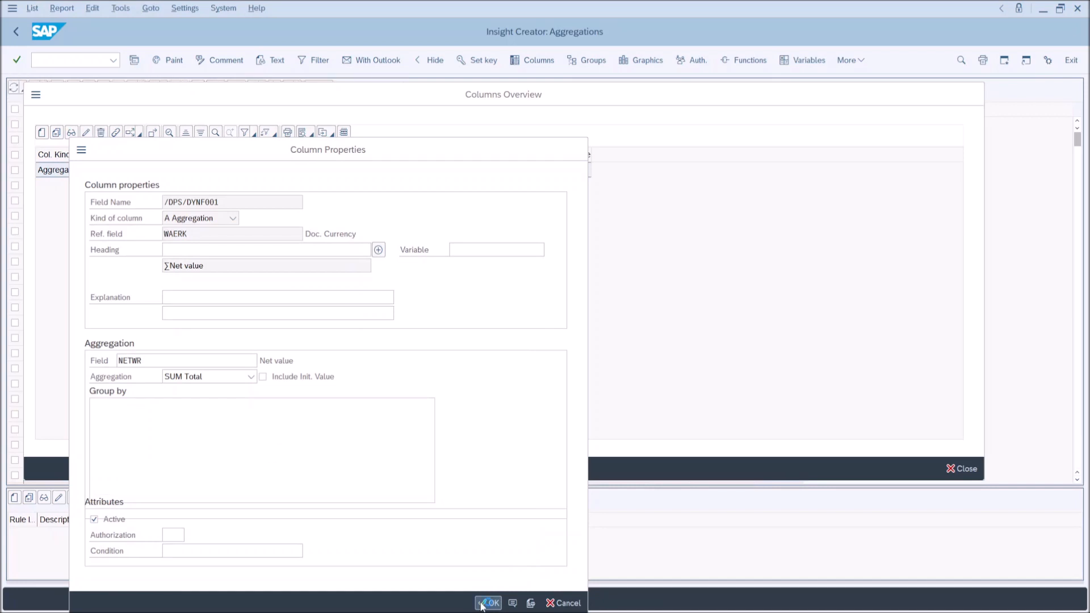
left_click(960, 468)
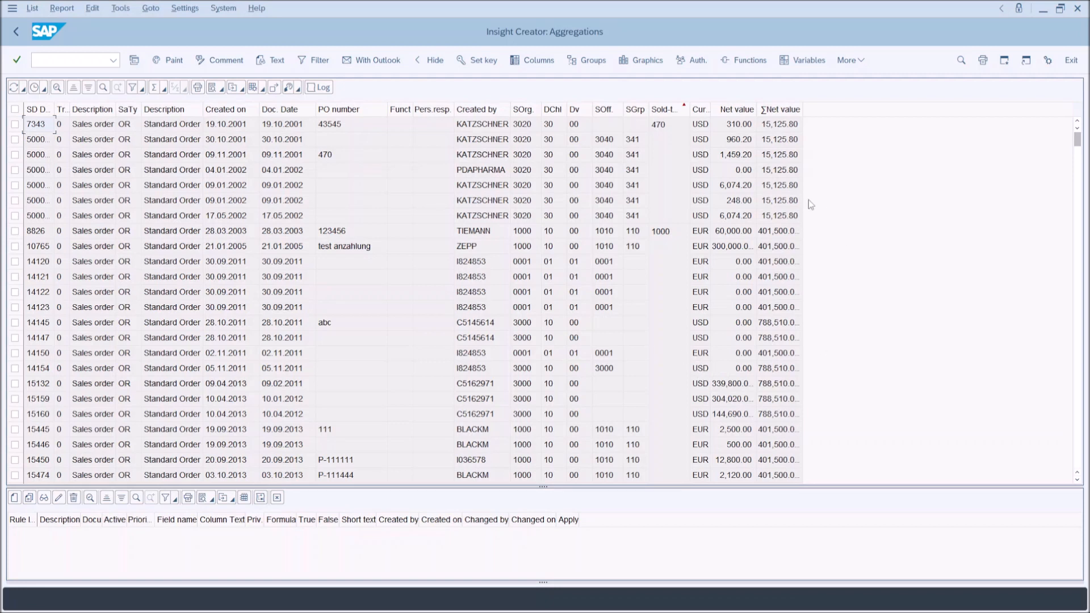
Step: Examine the first row's ∑Net value together with its sold-to party and currency
left_click(767, 124)
left_click(659, 126)
left_click(702, 126)
key("alt+Tab")
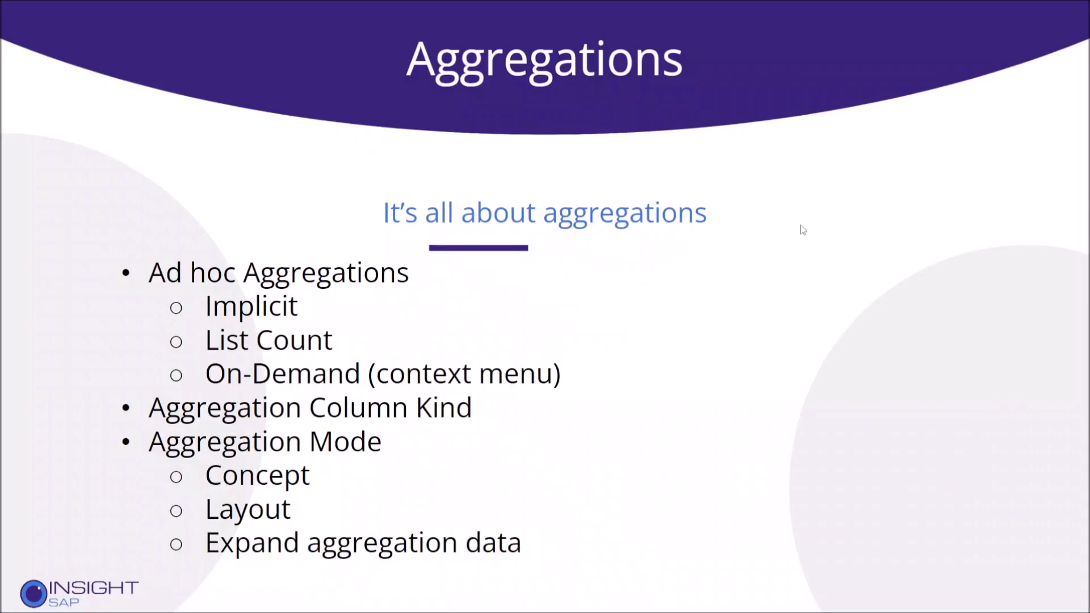
key("Right")
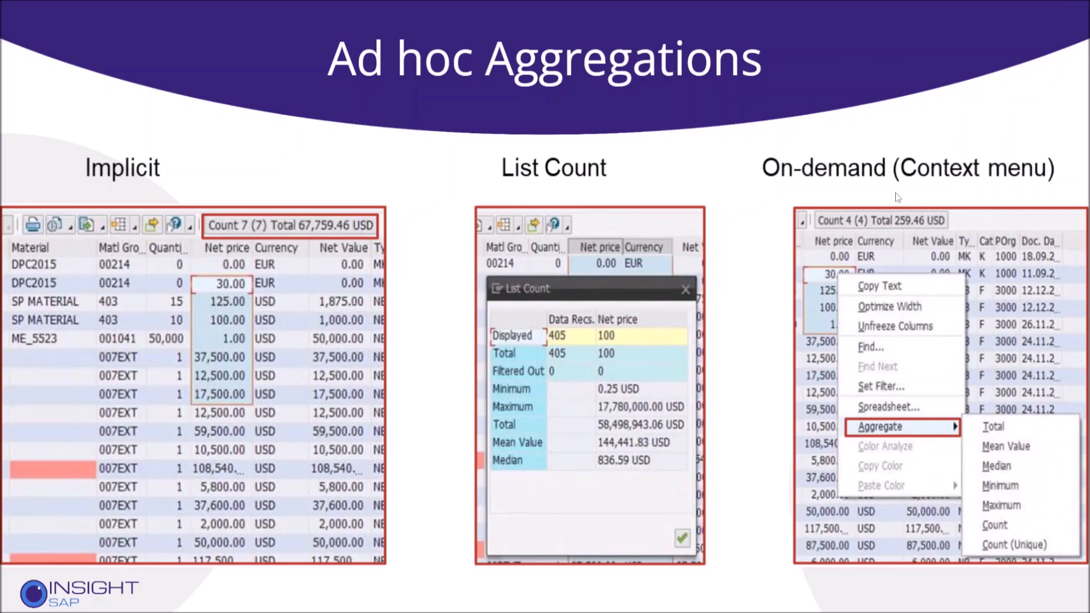
key("Right")
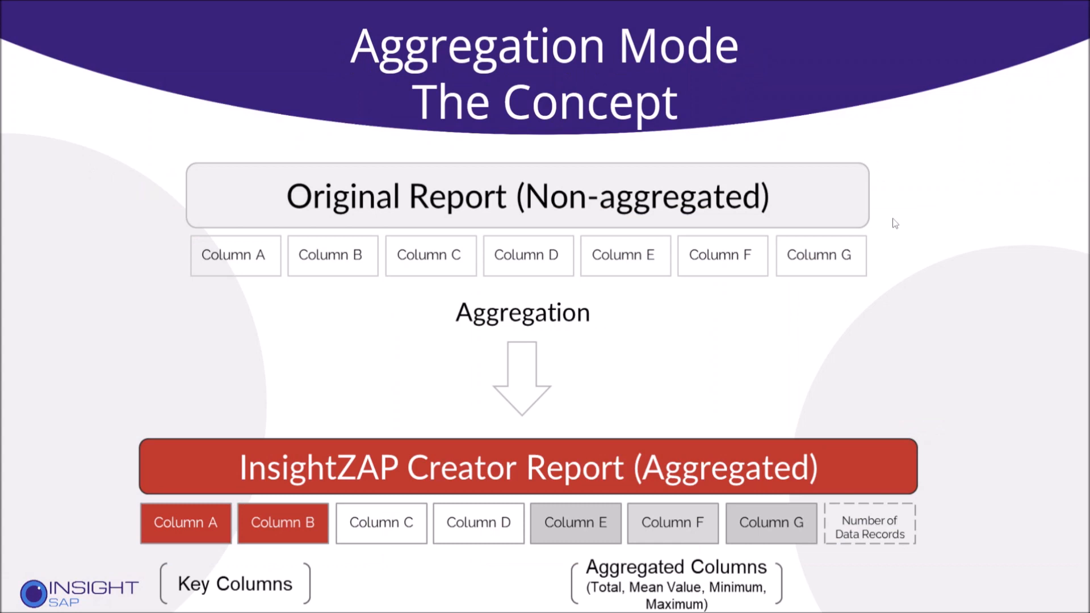
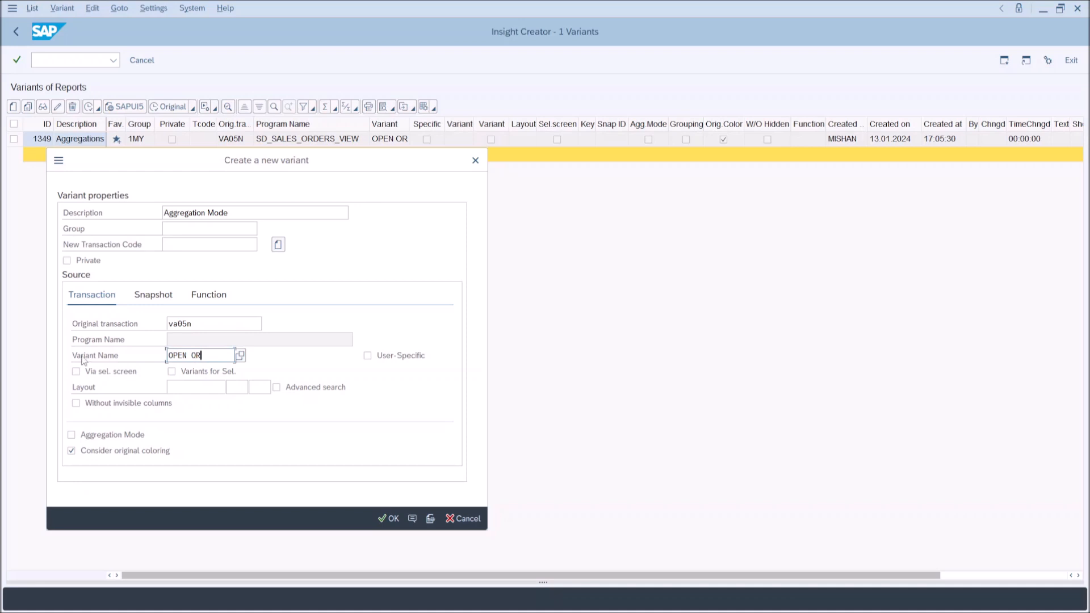
Step: Turn on Aggregation Mode for the new VA05N variant, save the variant and run it
left_click(72, 437)
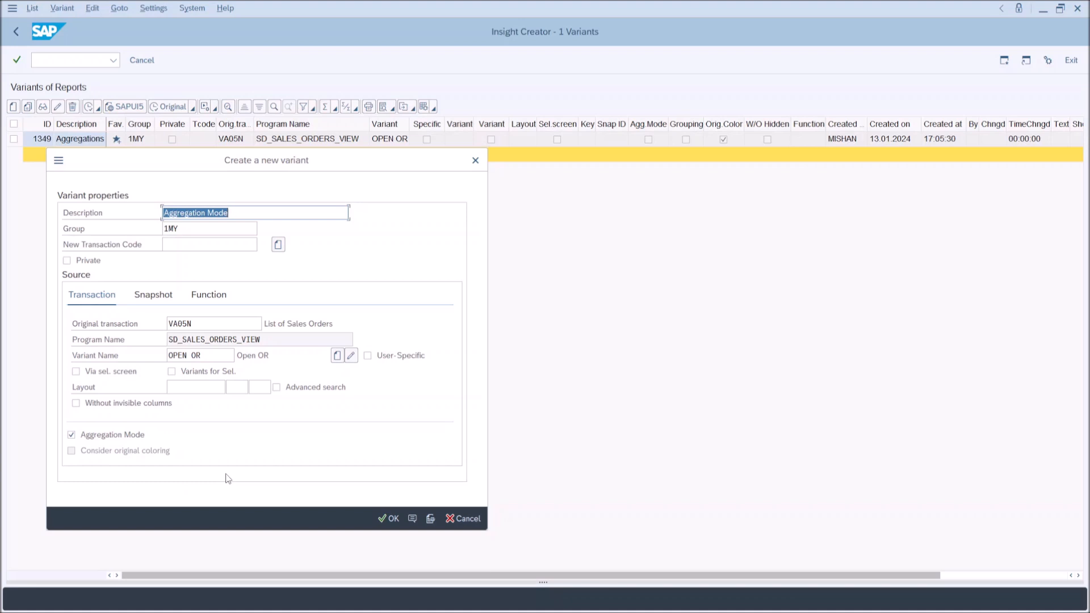
left_click(391, 518)
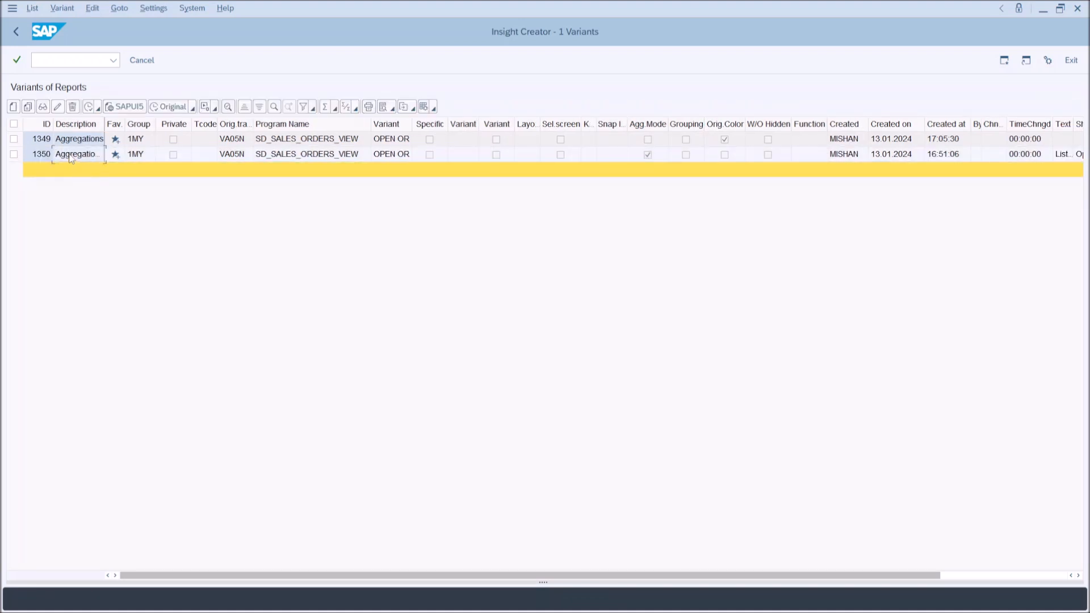
double_click(69, 155)
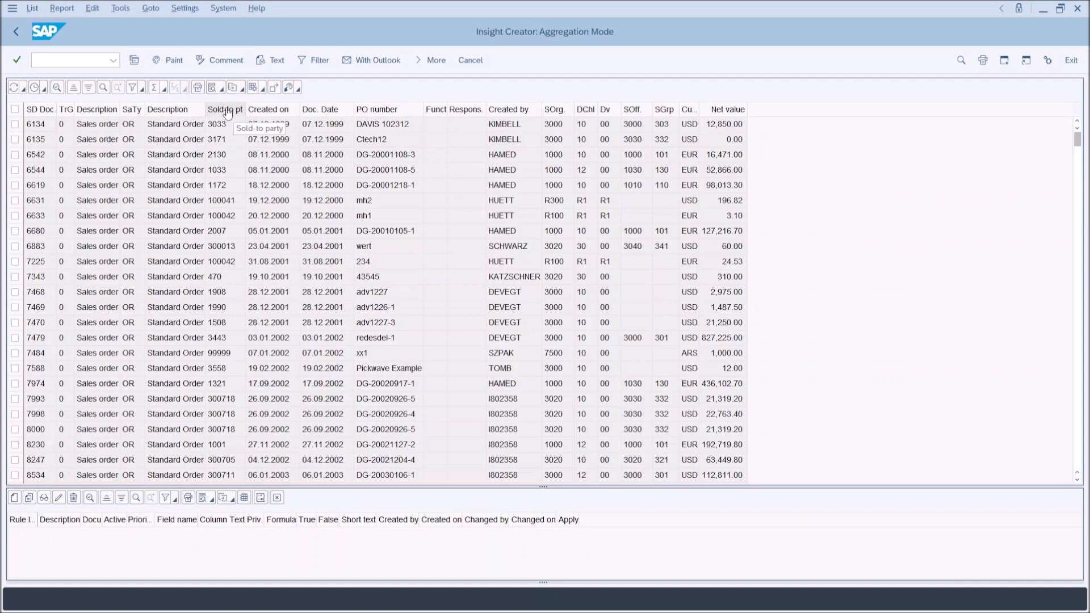
Step: Search the key columns for "sold" and set Sold-to party as the report's key
left_click(432, 63)
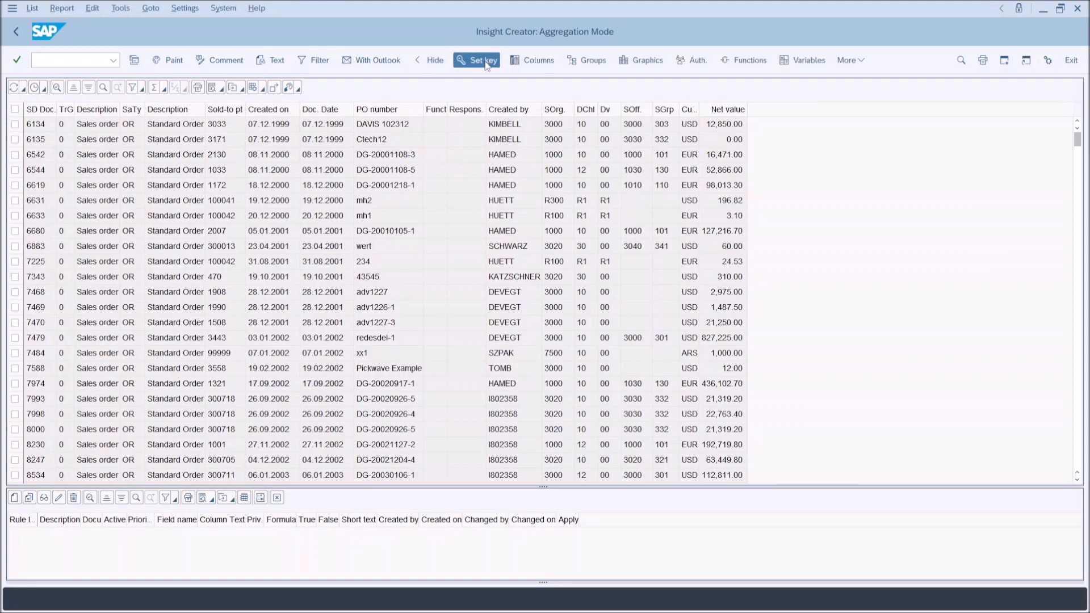
left_click(485, 60)
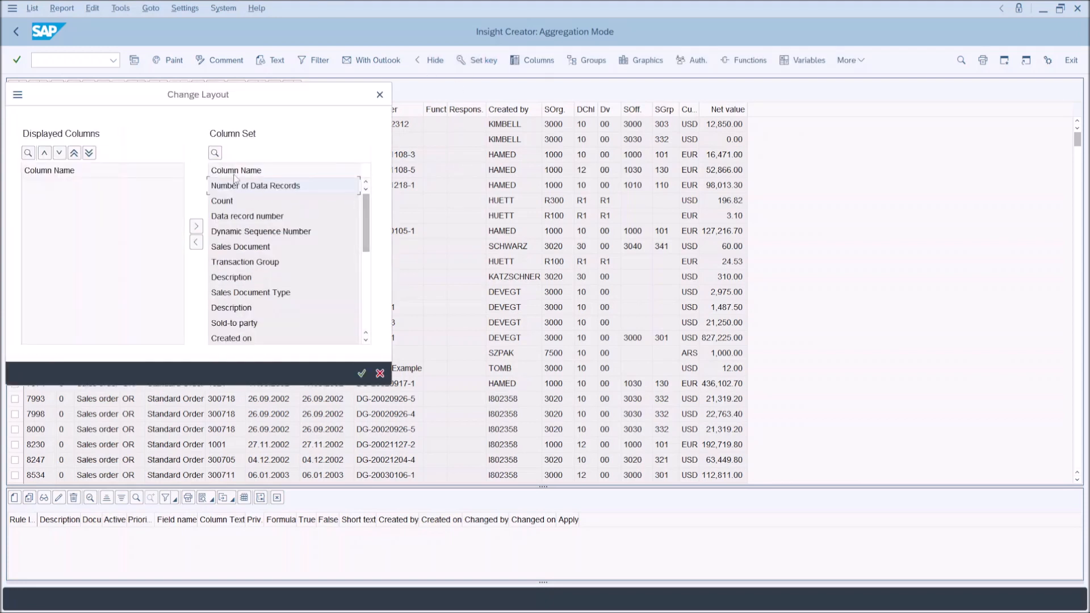
left_click(215, 152)
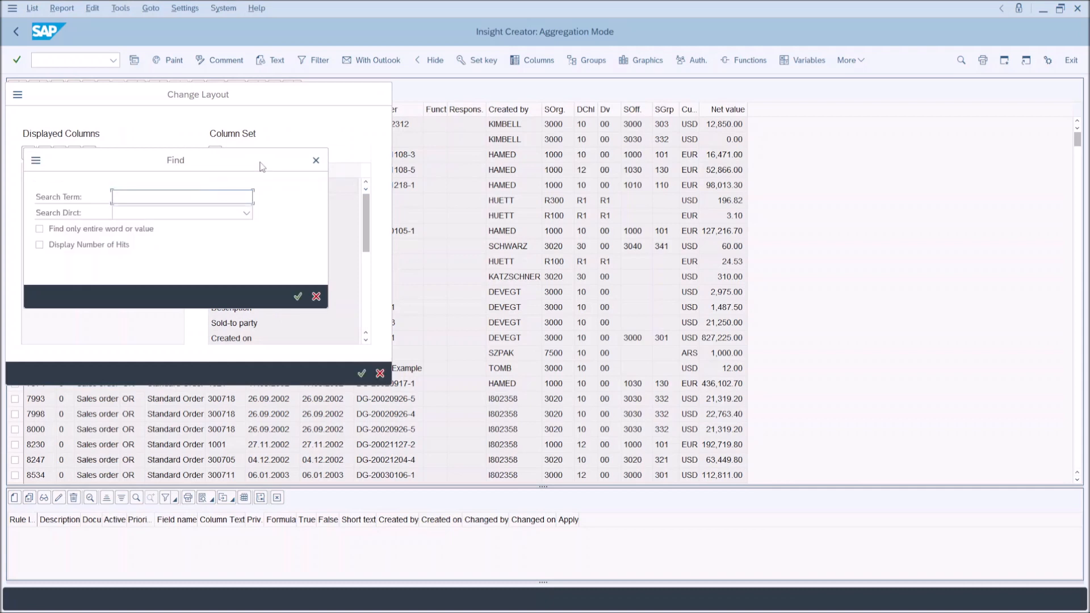
key("Return")
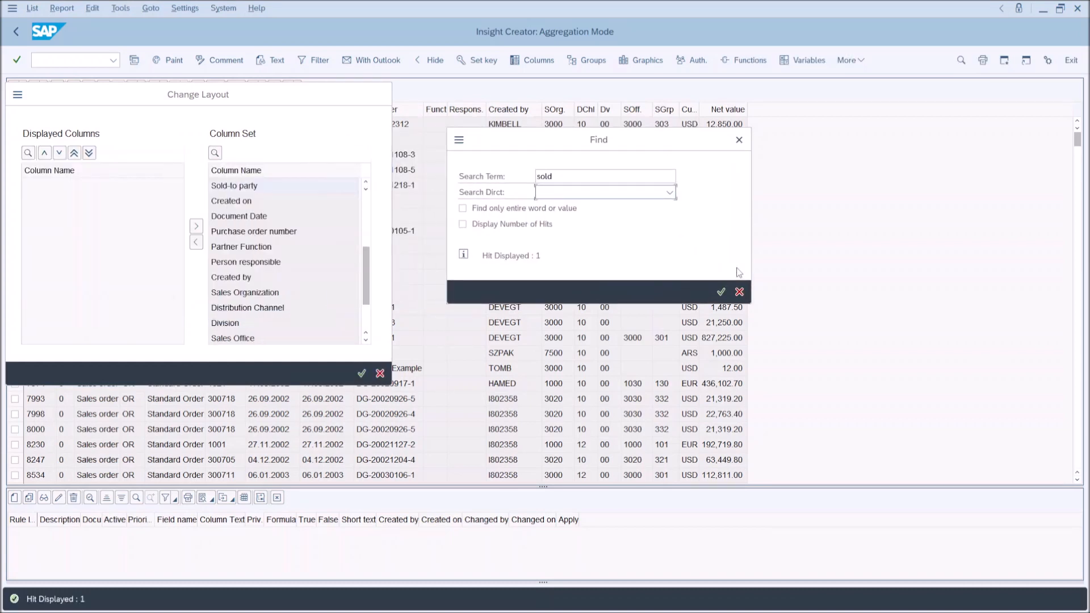
left_click(739, 292)
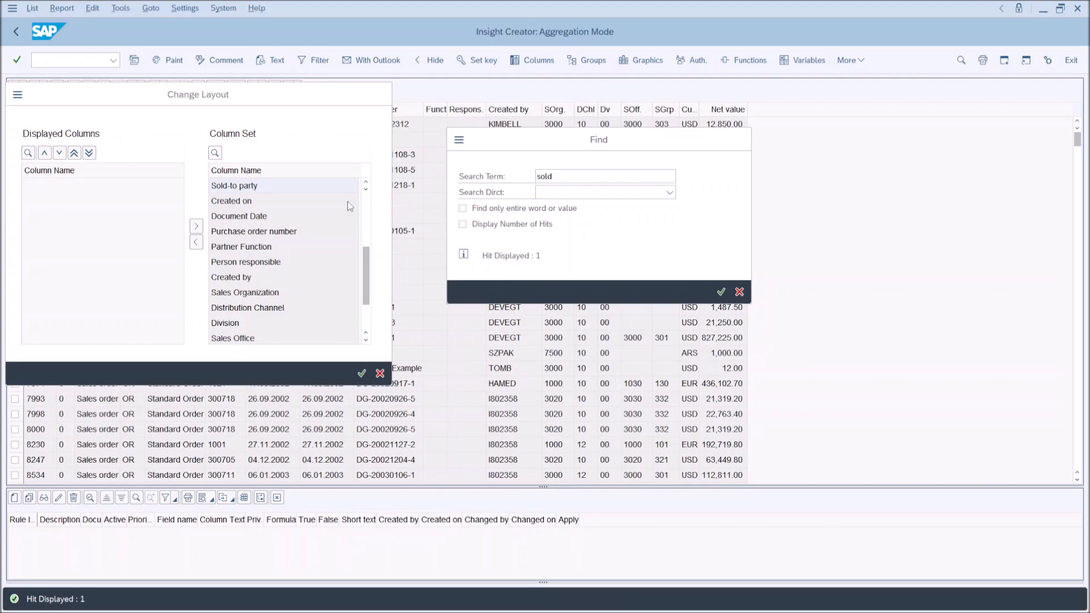
double_click(245, 191)
left_click(361, 374)
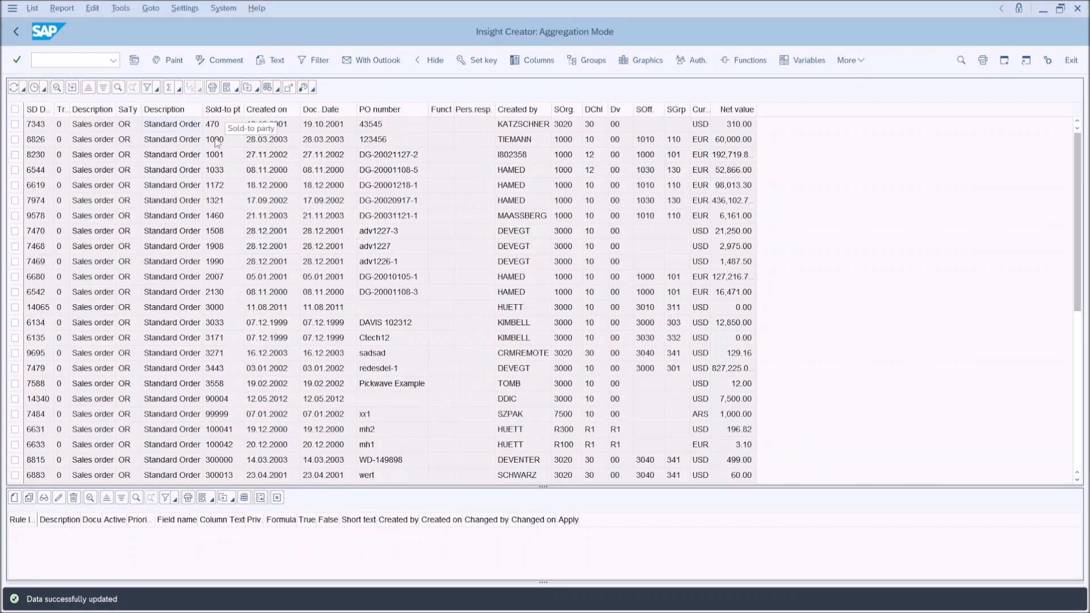
Step: Move the Sold-to party column to the front of the aggregated list
left_click(227, 110)
left_click_drag(197, 124, 29, 162)
left_click(73, 200)
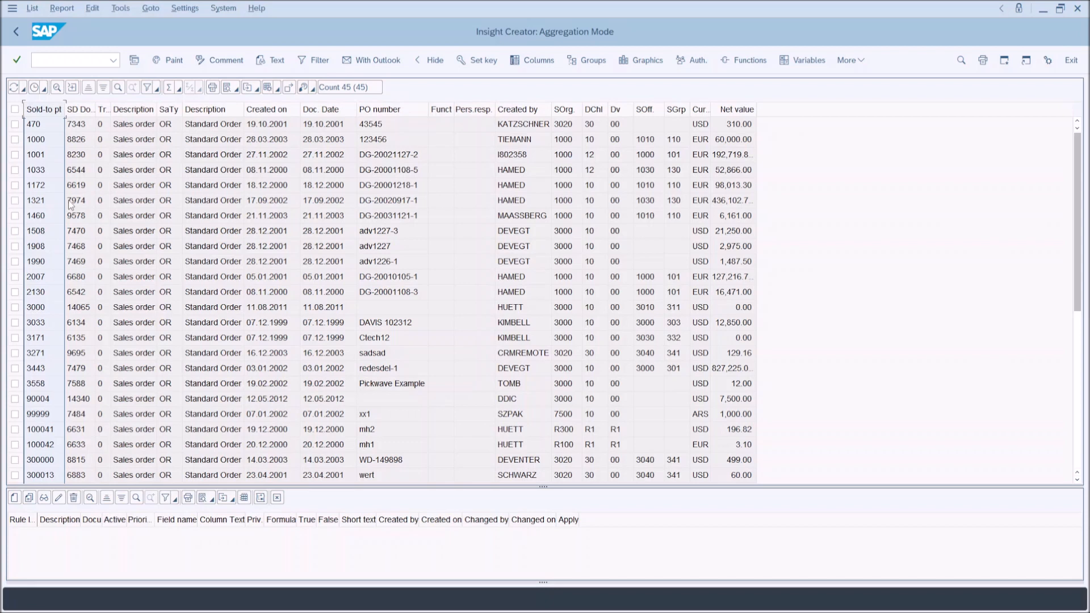
Step: View the expanded data records behind the first row and behind the first two rows, returning to the aggregated list each time
left_click(15, 125)
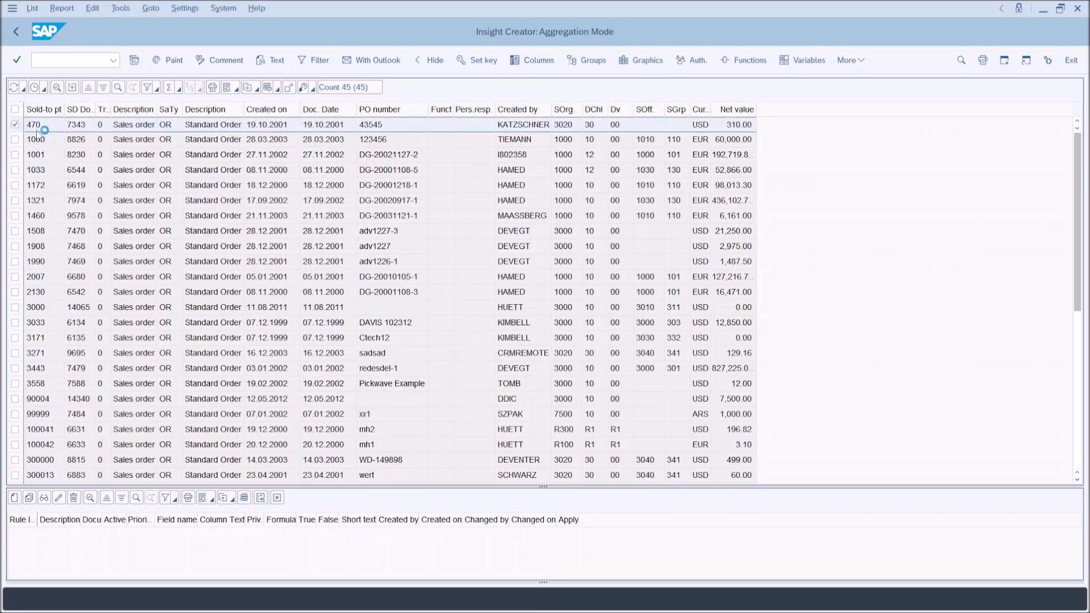
left_click(72, 89)
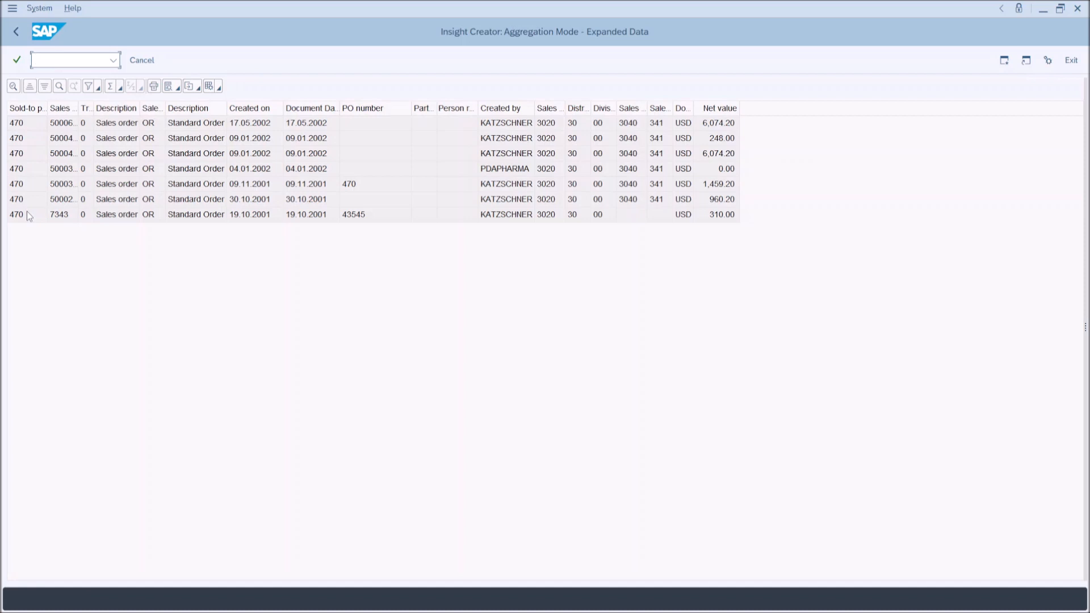
left_click(16, 30)
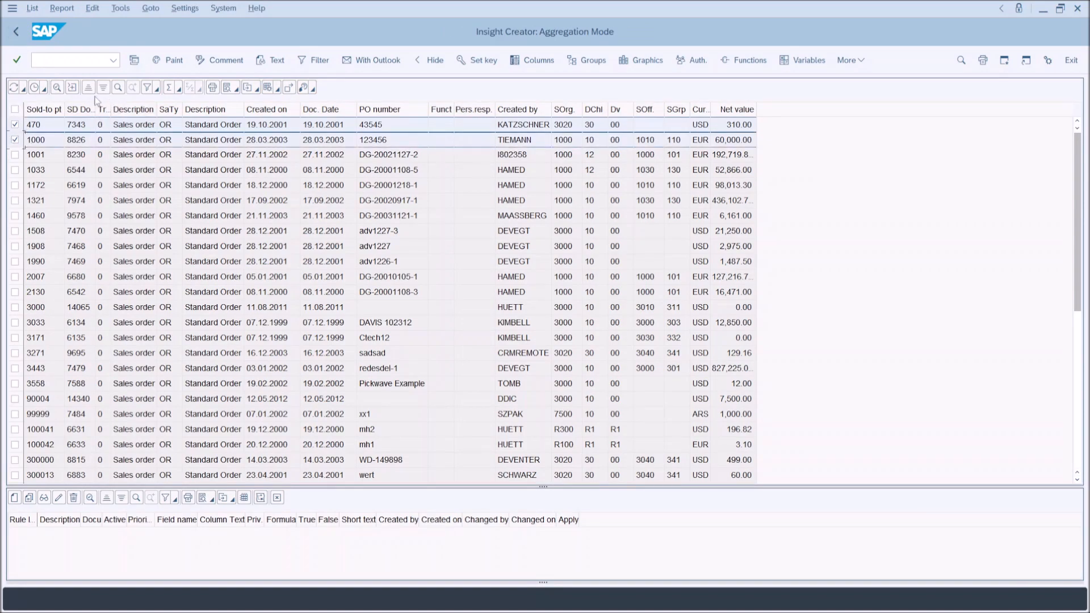
left_click(72, 88)
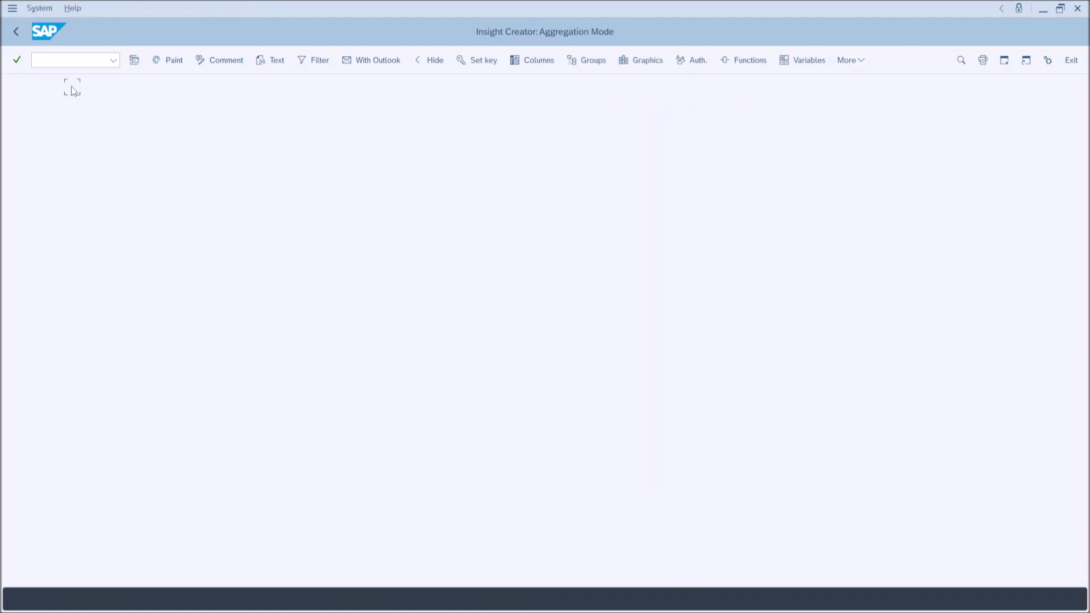
left_click(16, 29)
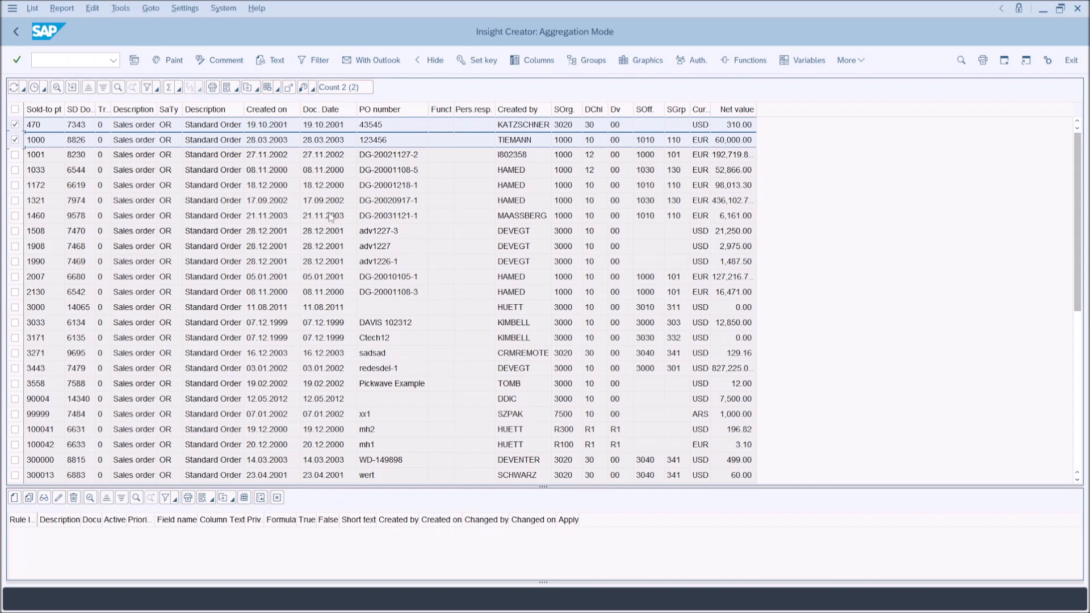
Step: Add the Number of Data Records column to the aggregated list's layout and place it first
left_click(219, 111)
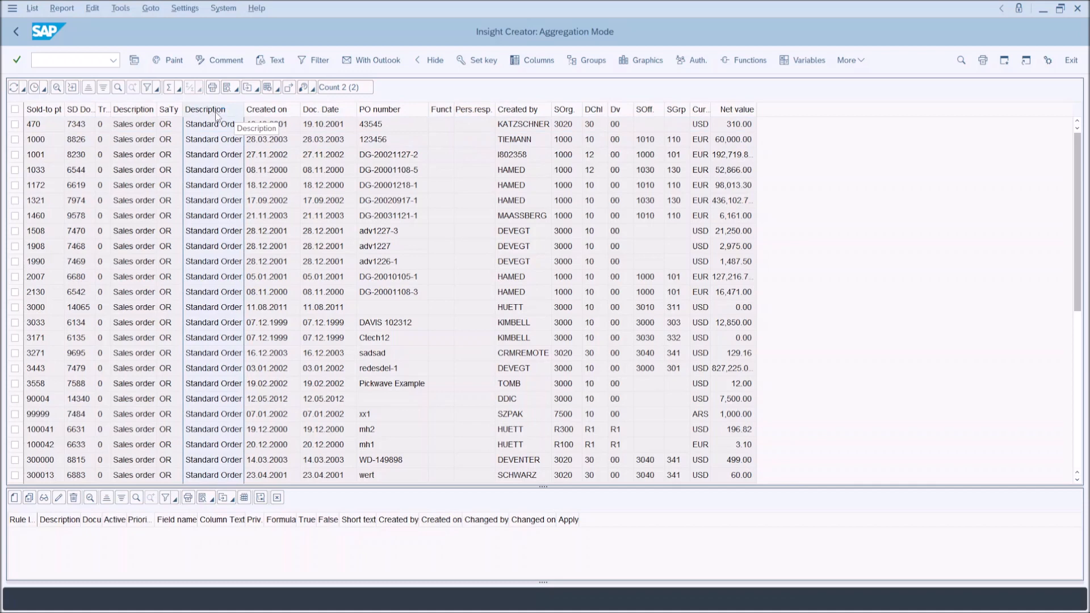
right_click(217, 116)
left_click(253, 161)
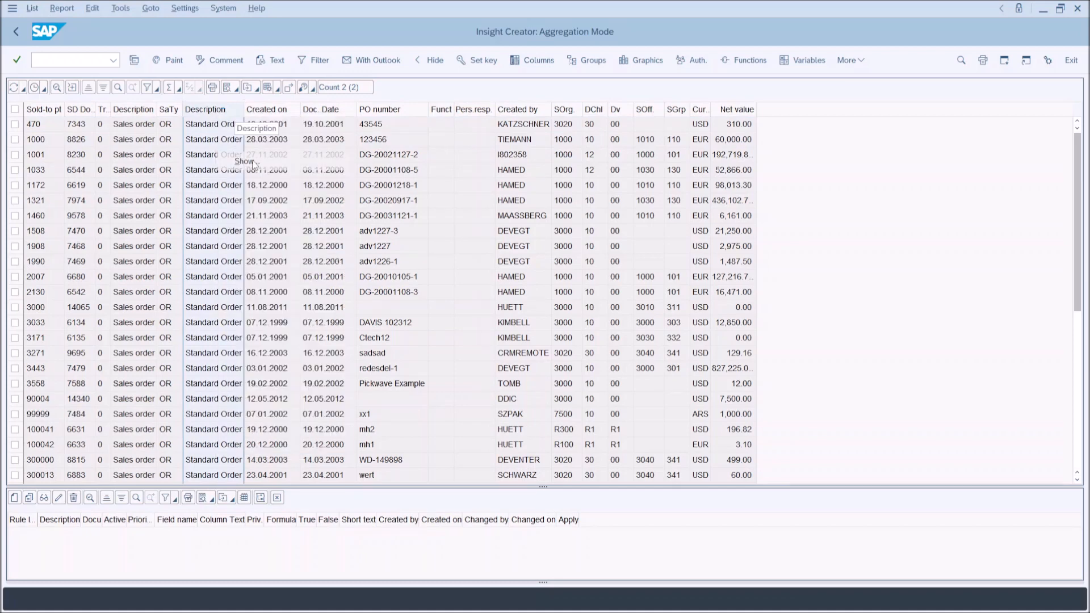
left_click(251, 280)
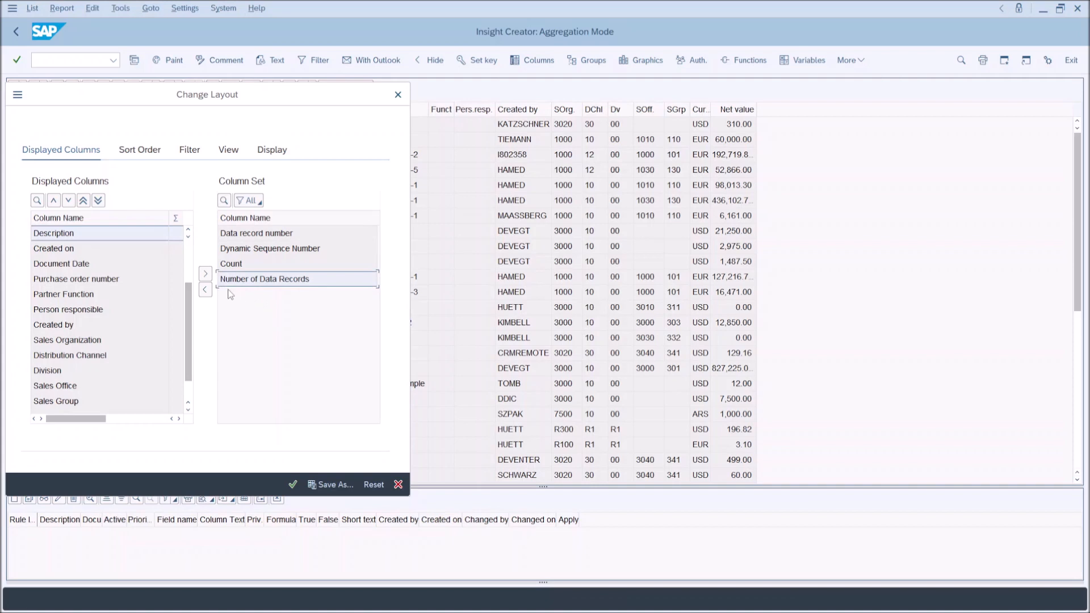
left_click_drag(252, 280, 164, 304)
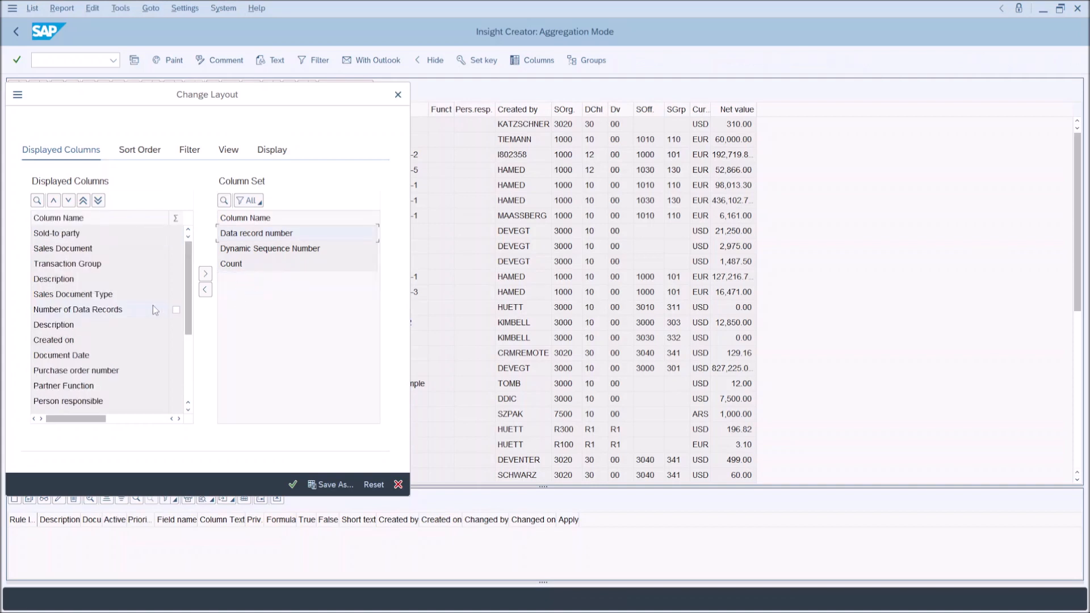
left_click(83, 200)
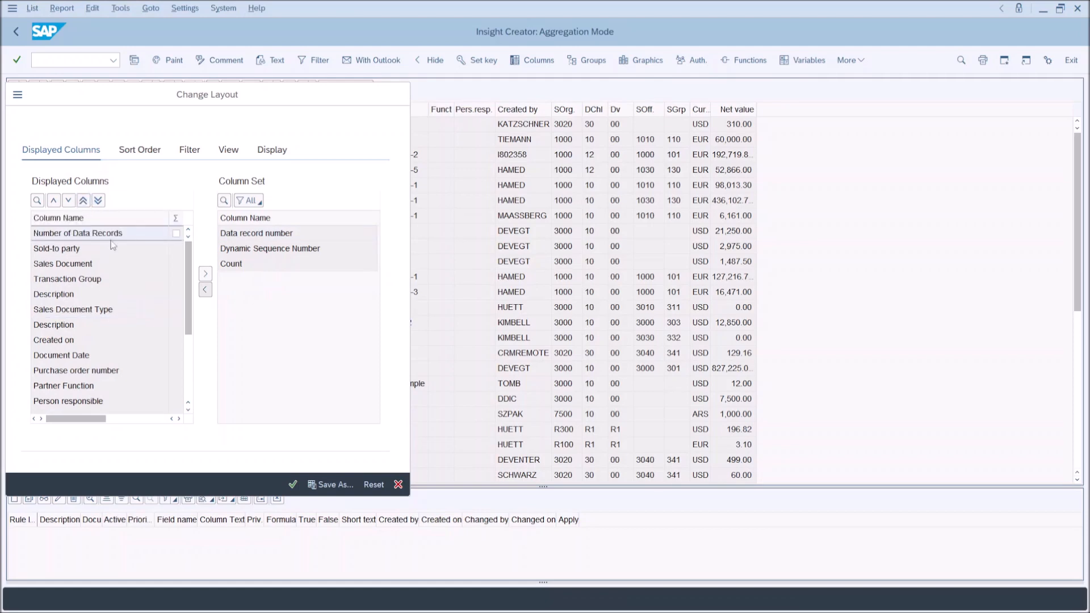
left_click(293, 485)
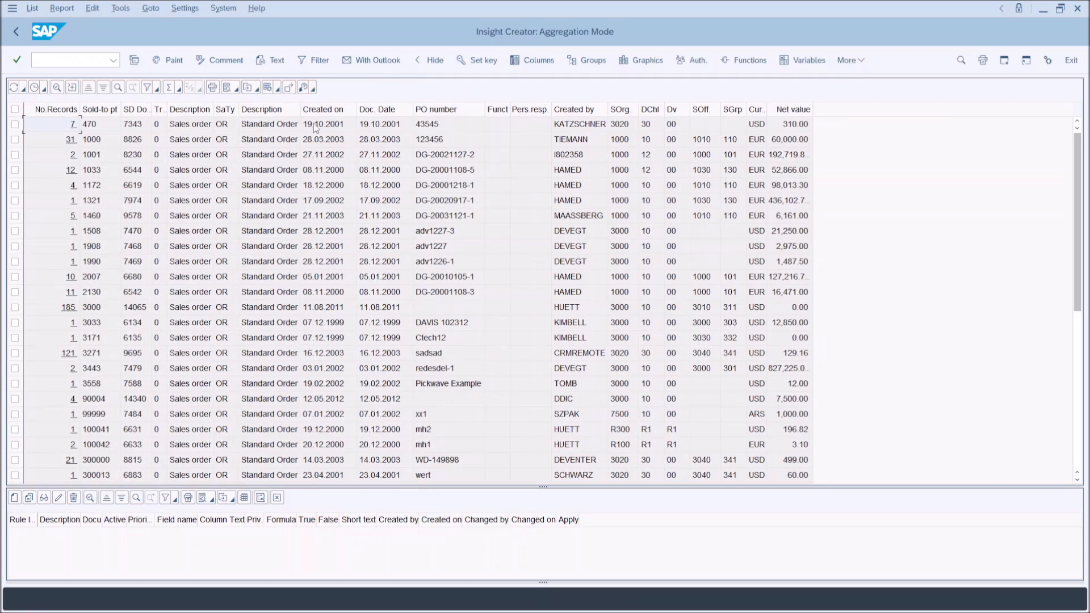
Step: View the expanded data records behind the third row and the fifth row, returning to the aggregated list each time
left_click(74, 157)
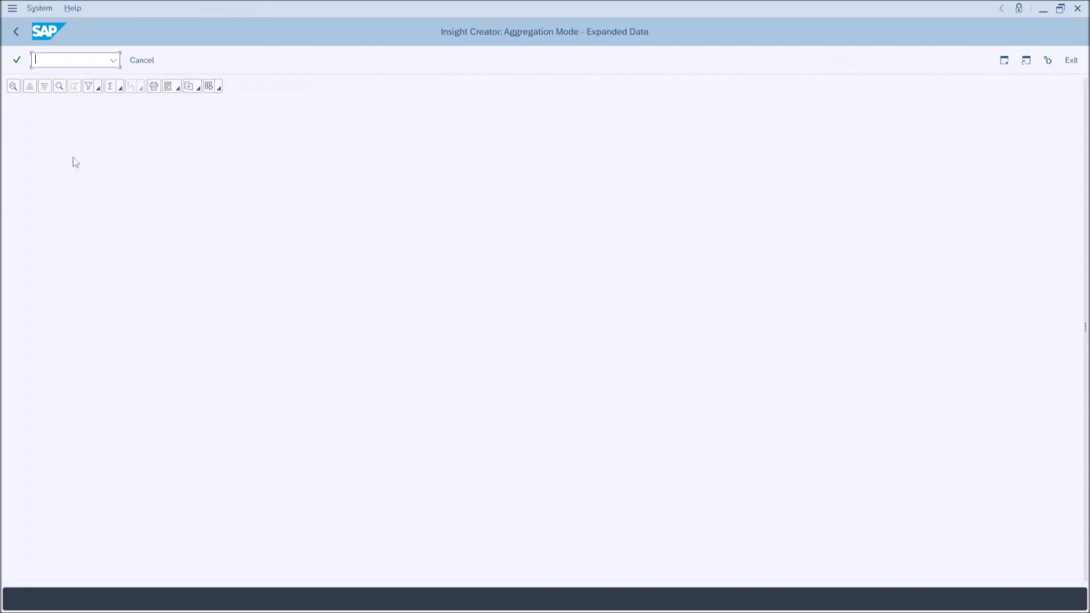
left_click(17, 32)
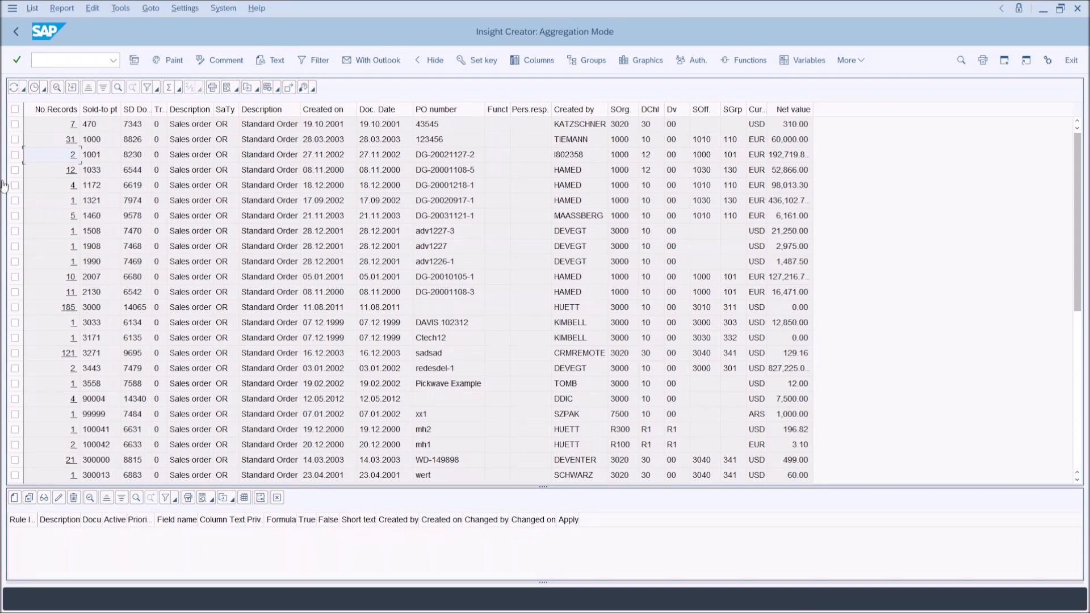
left_click(73, 188)
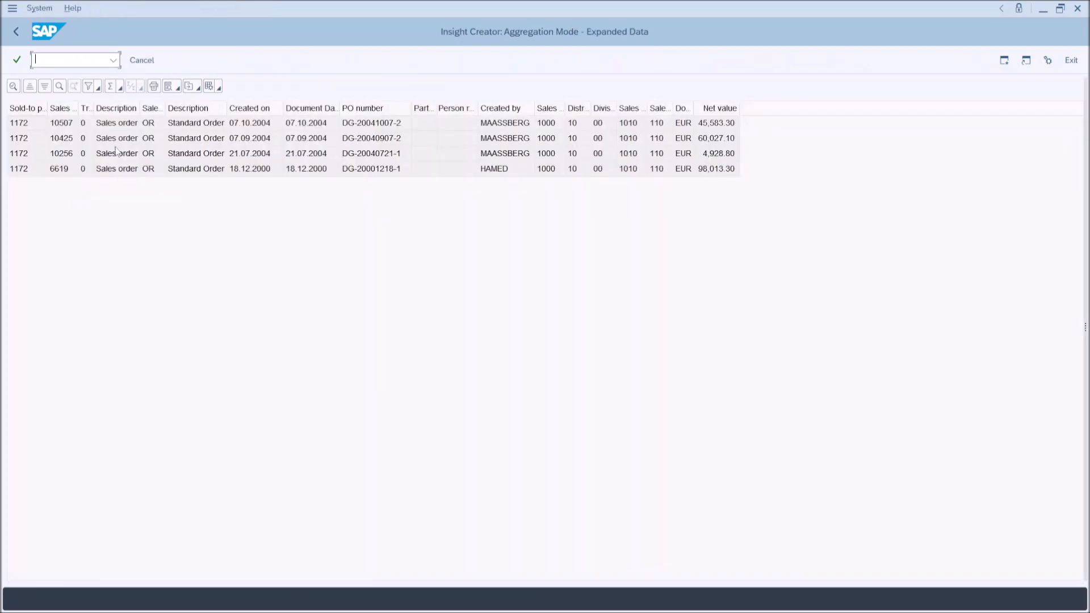
left_click(18, 31)
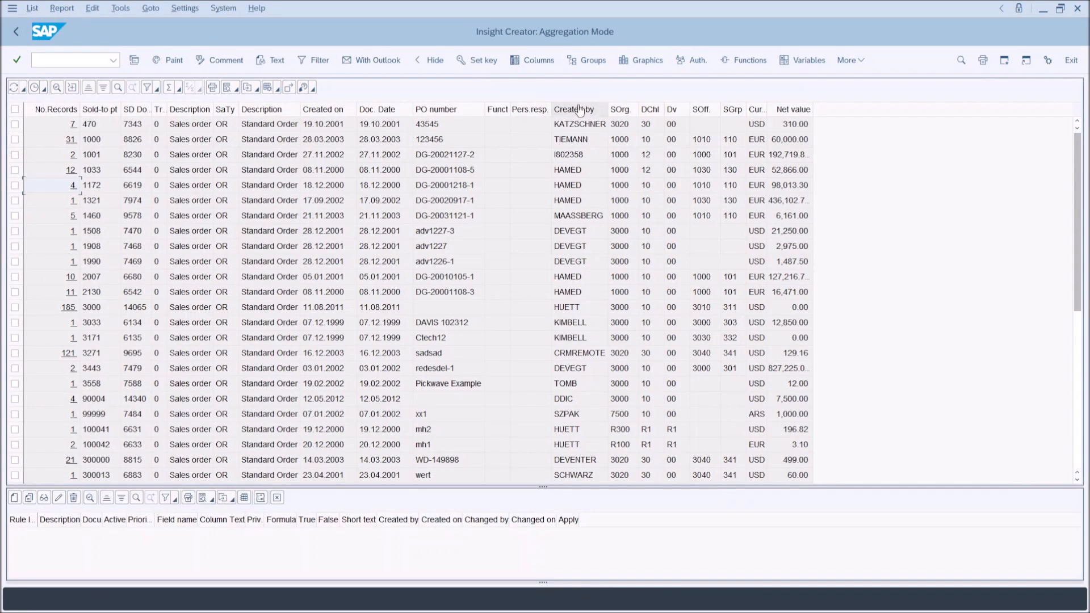
Step: Move the Net value column directly after Sold-to party and save an aggregation layout that totals Net value
left_click(792, 109)
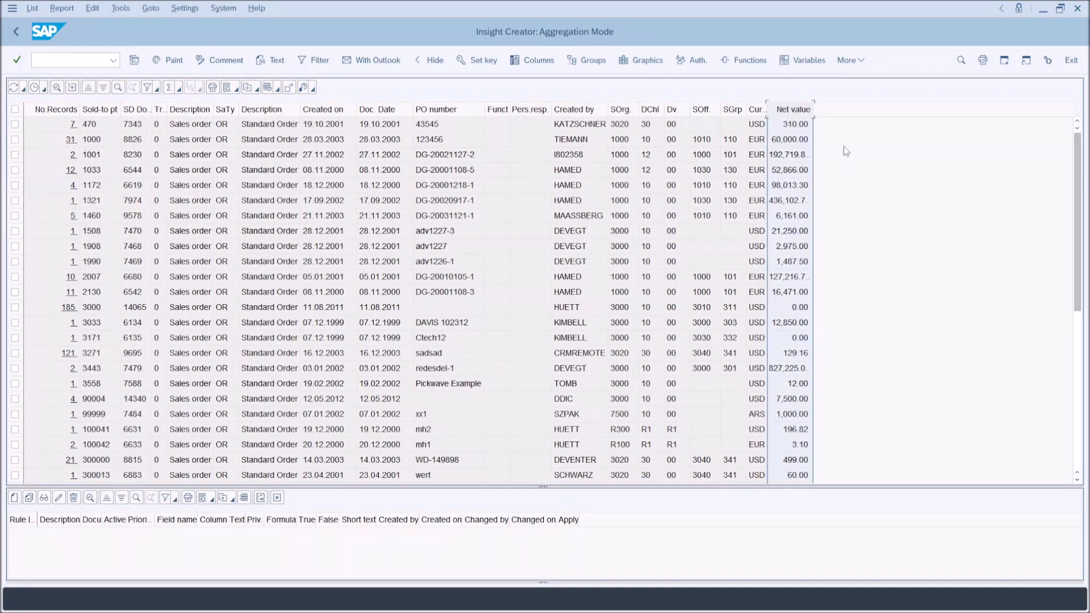
mouse_move(793, 124)
left_mouse_down()
mouse_move(244, 148)
mouse_move(221, 165)
mouse_move(139, 155)
left_mouse_up()
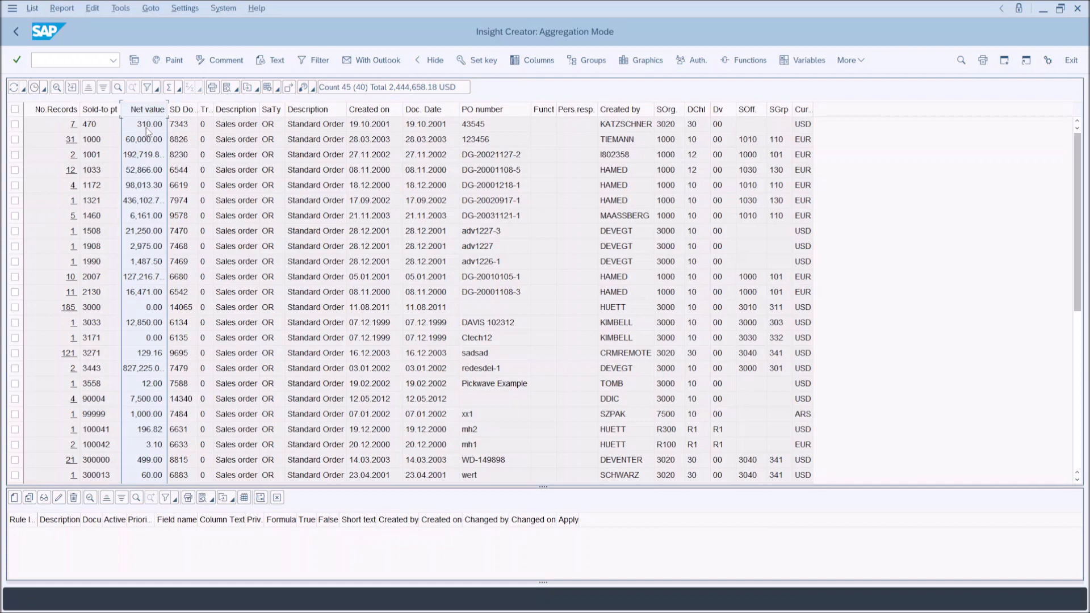
left_click(183, 9)
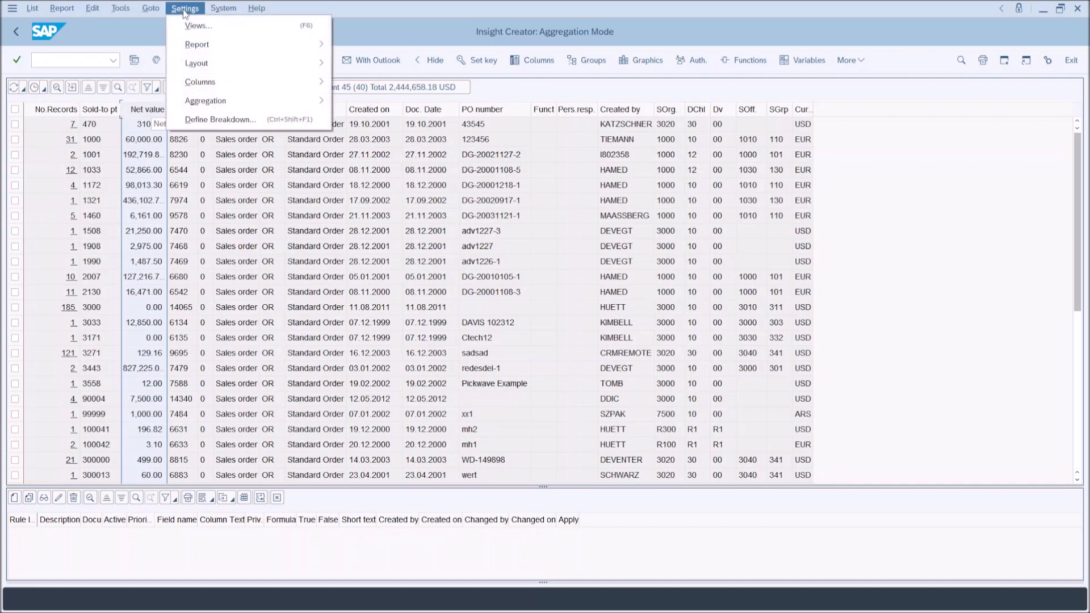
mouse_move(321, 106)
left_click(358, 102)
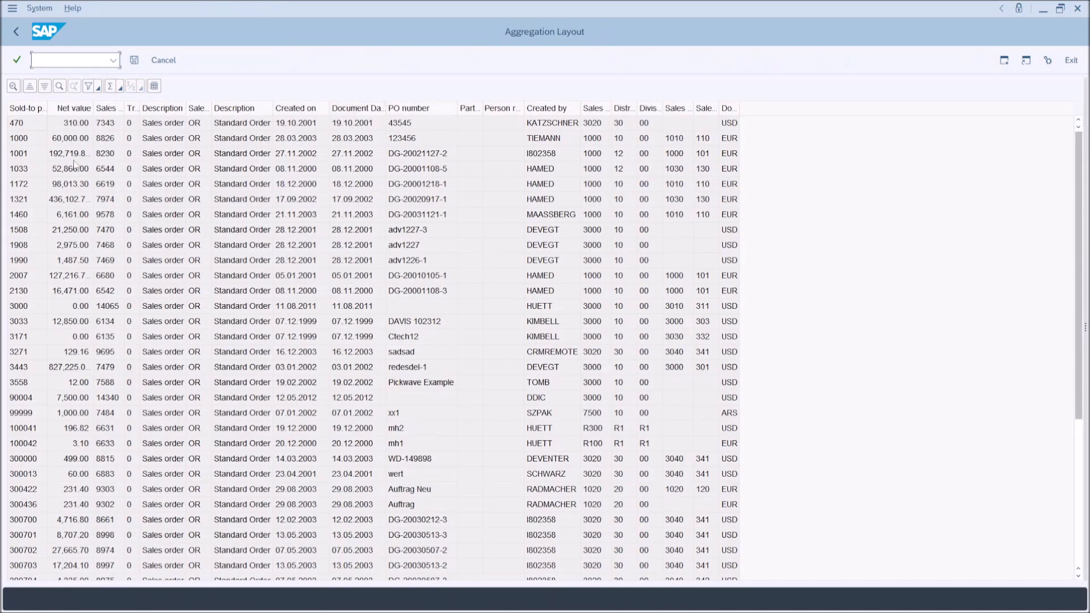
left_click(77, 113)
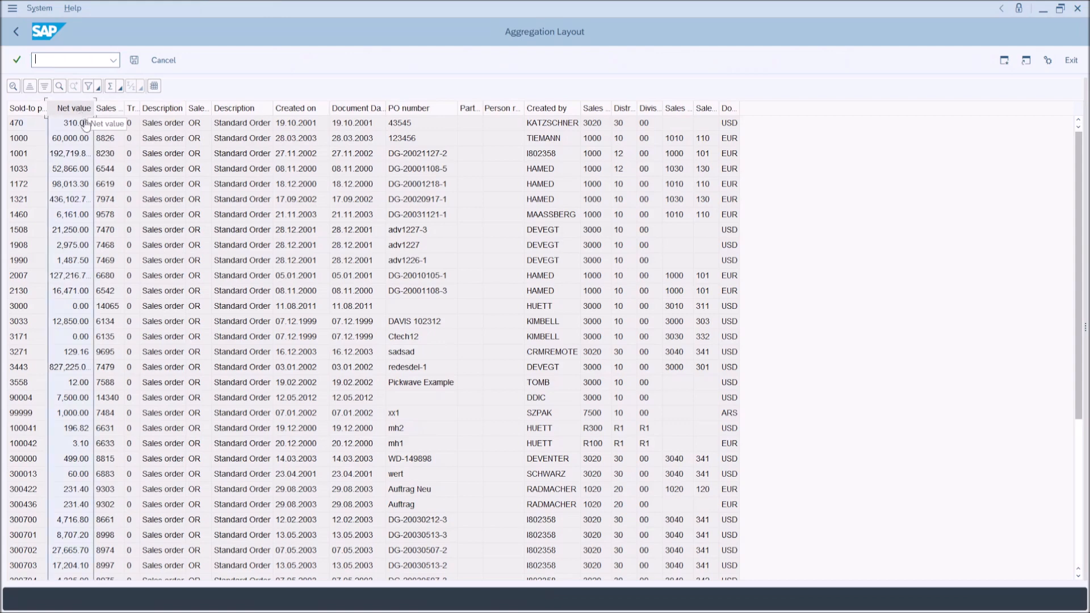
left_click(110, 87)
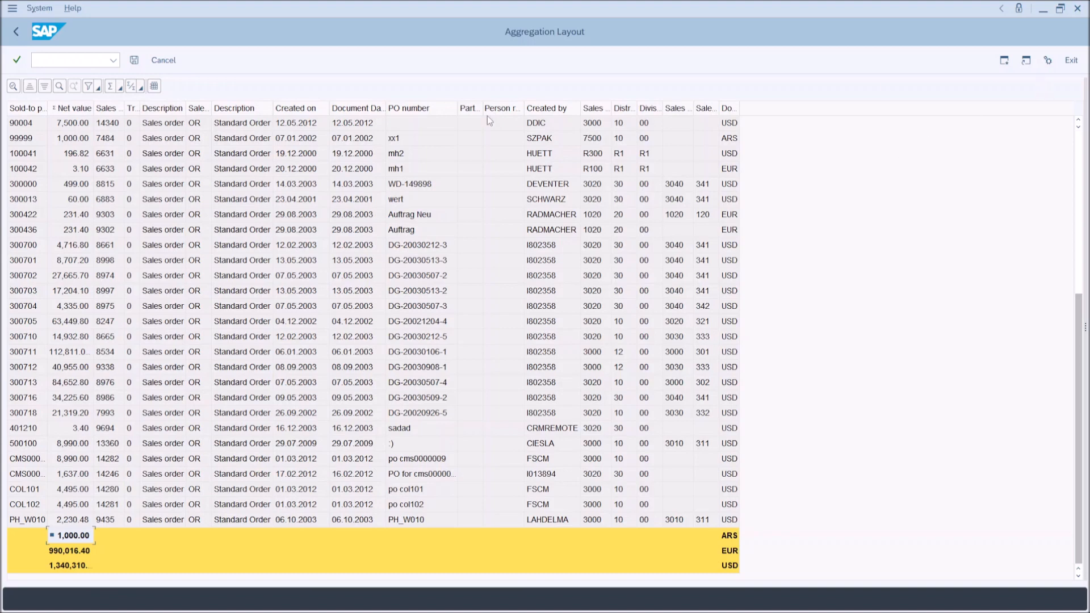
left_click(134, 60)
left_click(15, 35)
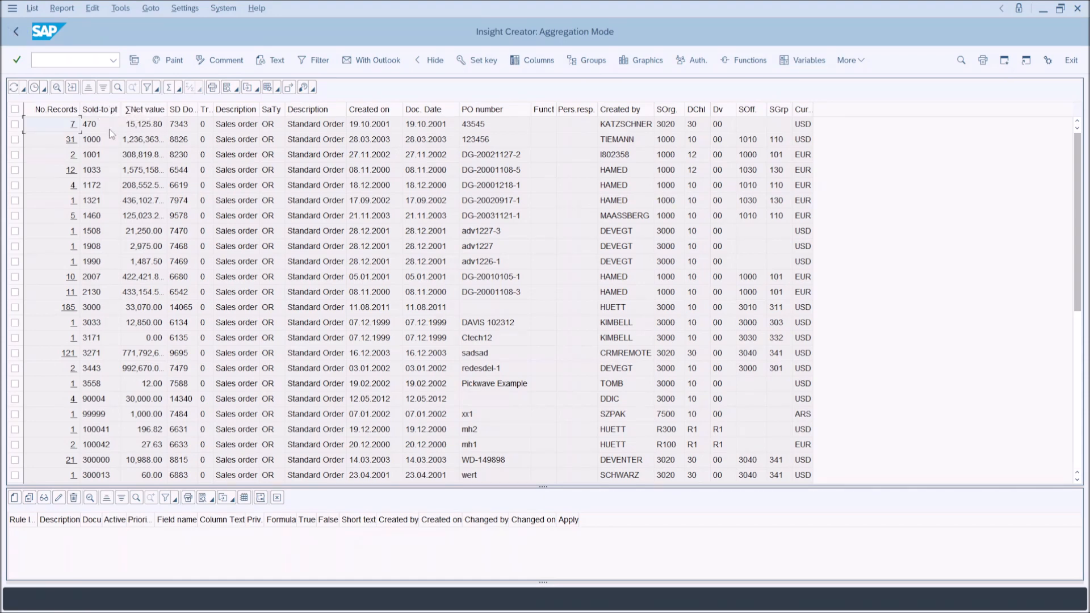
Step: Check the first row's expanded records by totalling Net value and widening that column, and return to the aggregated list
left_click(73, 124)
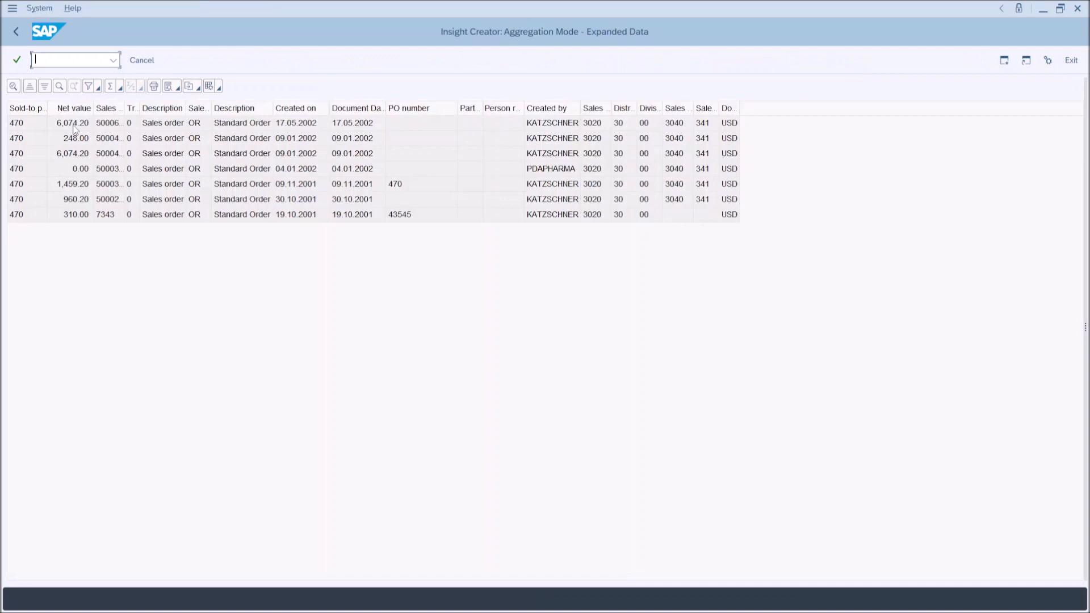
left_click(73, 108)
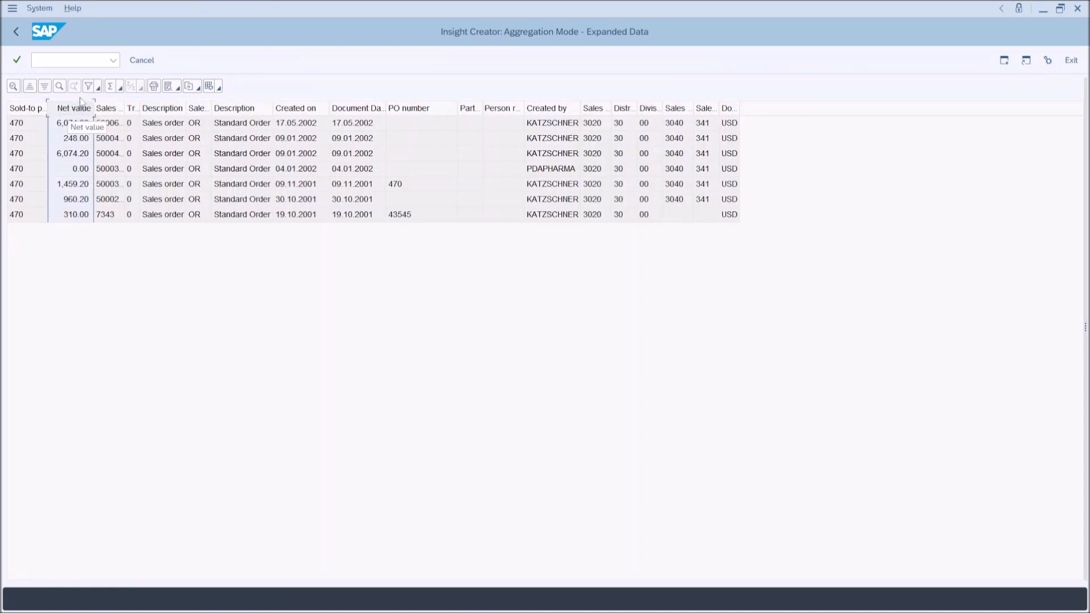
left_click(110, 87)
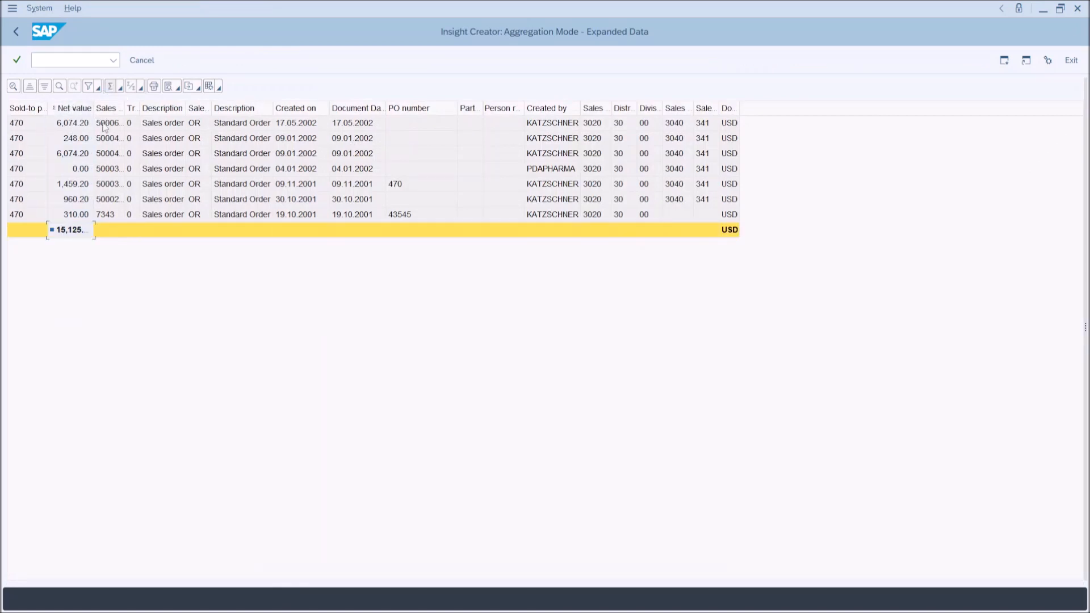
left_click_drag(94, 108, 120, 108)
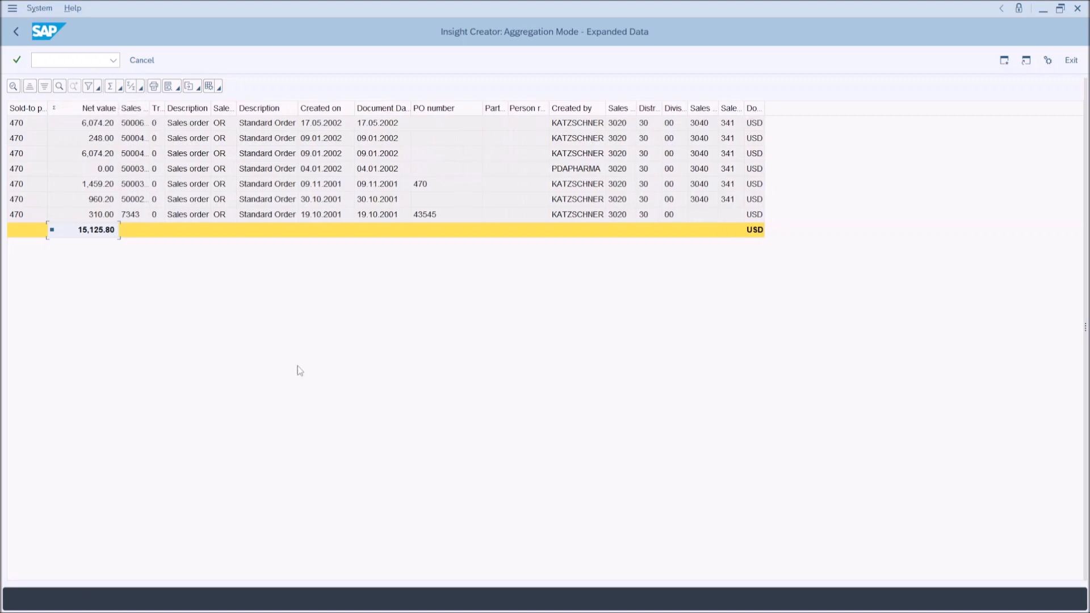
left_click(13, 30)
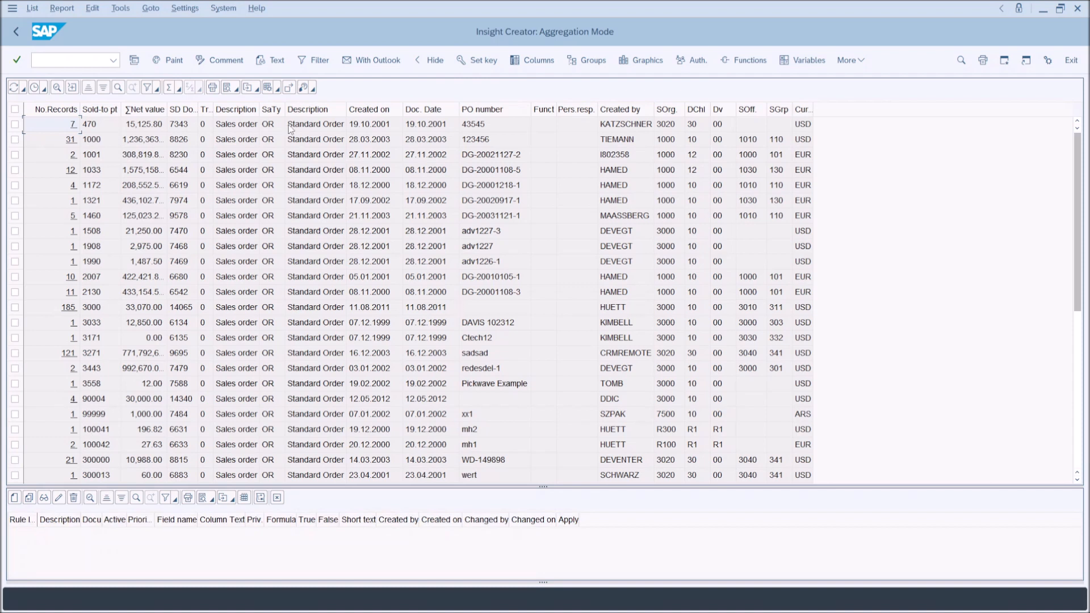
Step: Save the aggregated list's layout as /main_agg with the name "Main aggregated" and make it the default
left_click(279, 90)
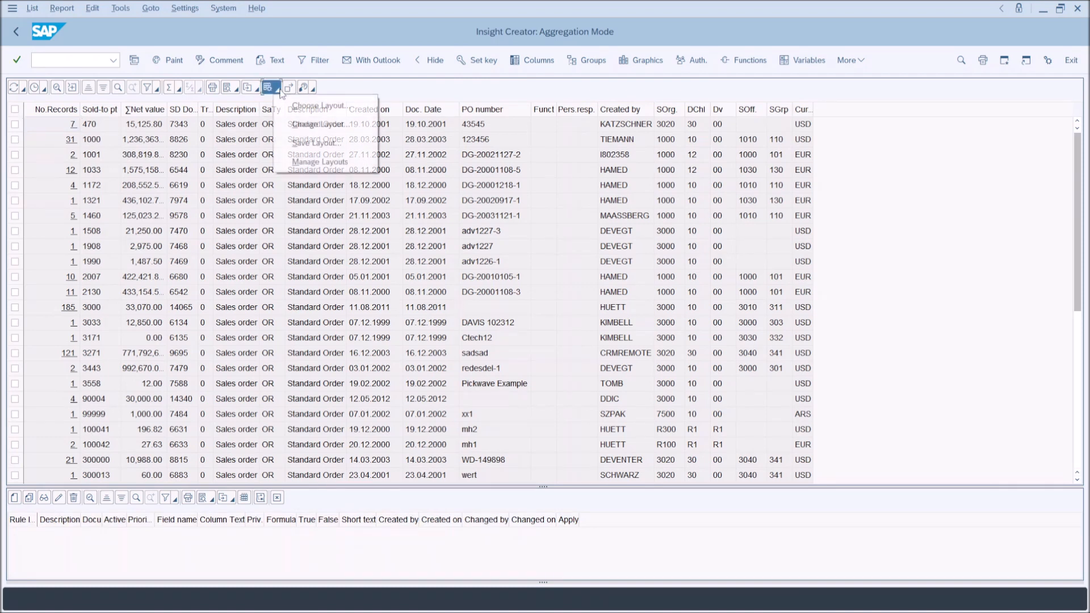
left_click(304, 145)
left_click(172, 402)
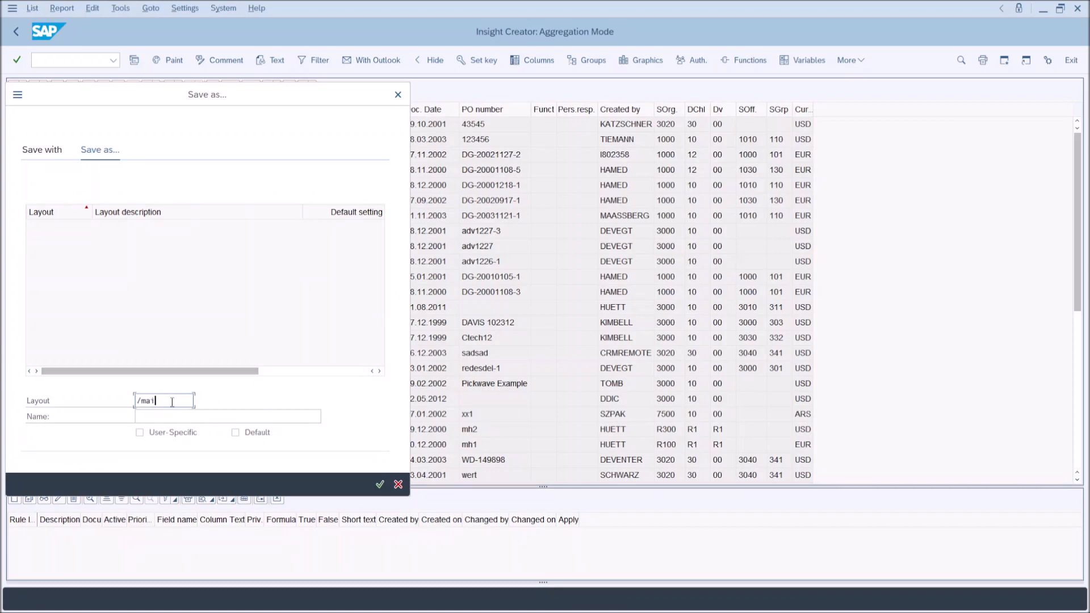
type("main_agg")
left_click(184, 412)
type("Ma")
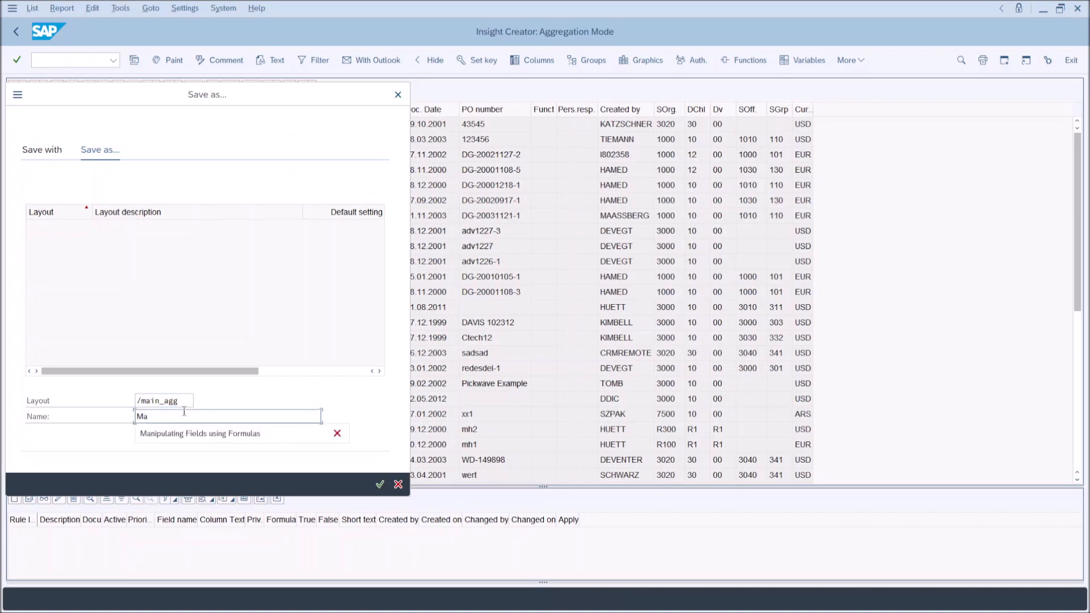
type("in aggregated")
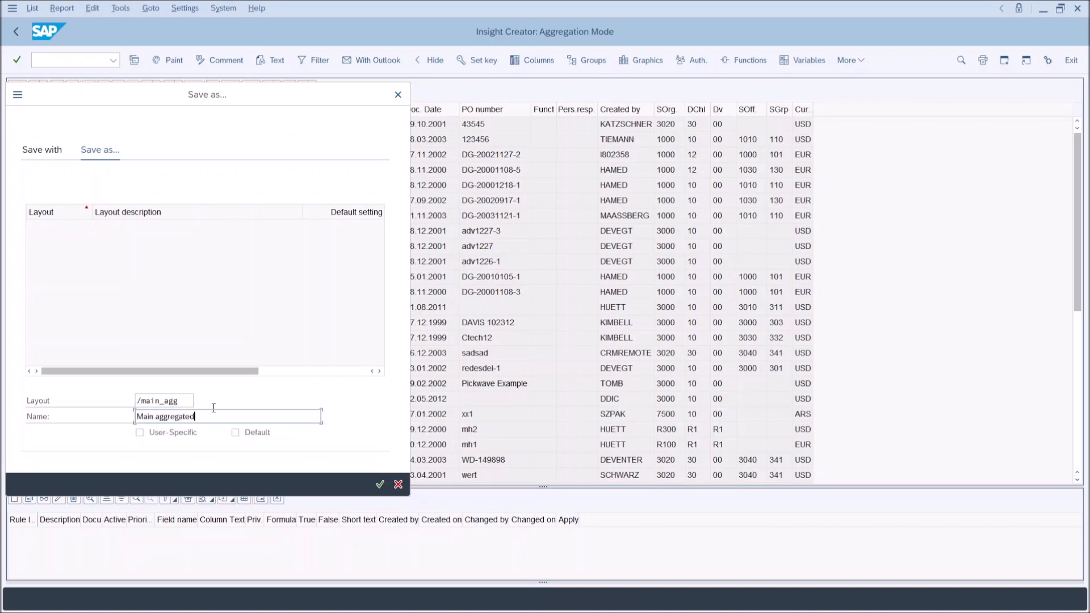
left_click(237, 432)
left_click(378, 483)
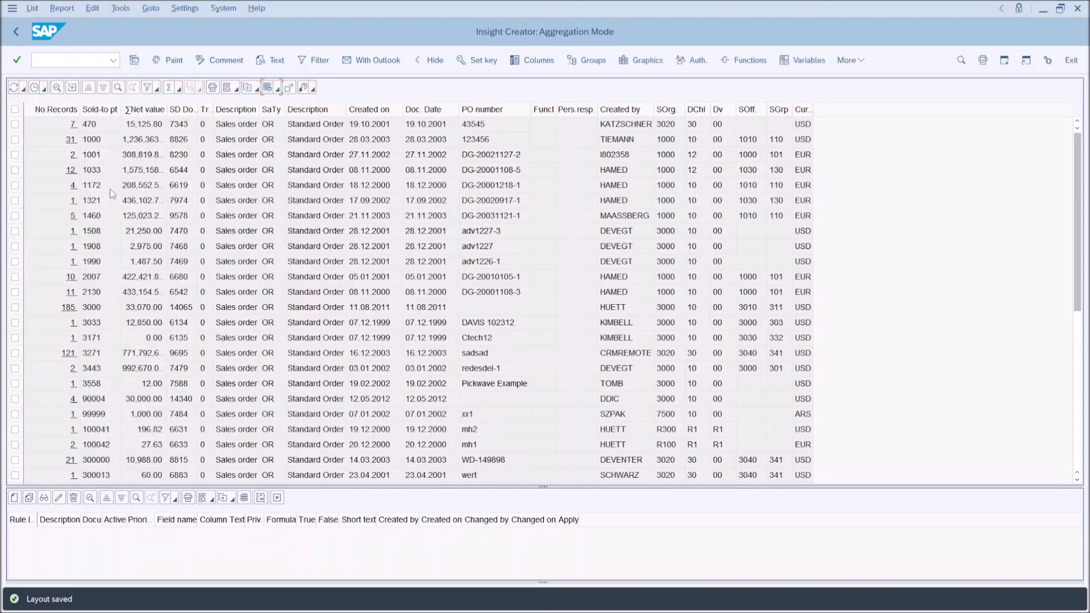
Step: Open the expanded data behind the first row and total its Net value column
left_click(74, 126)
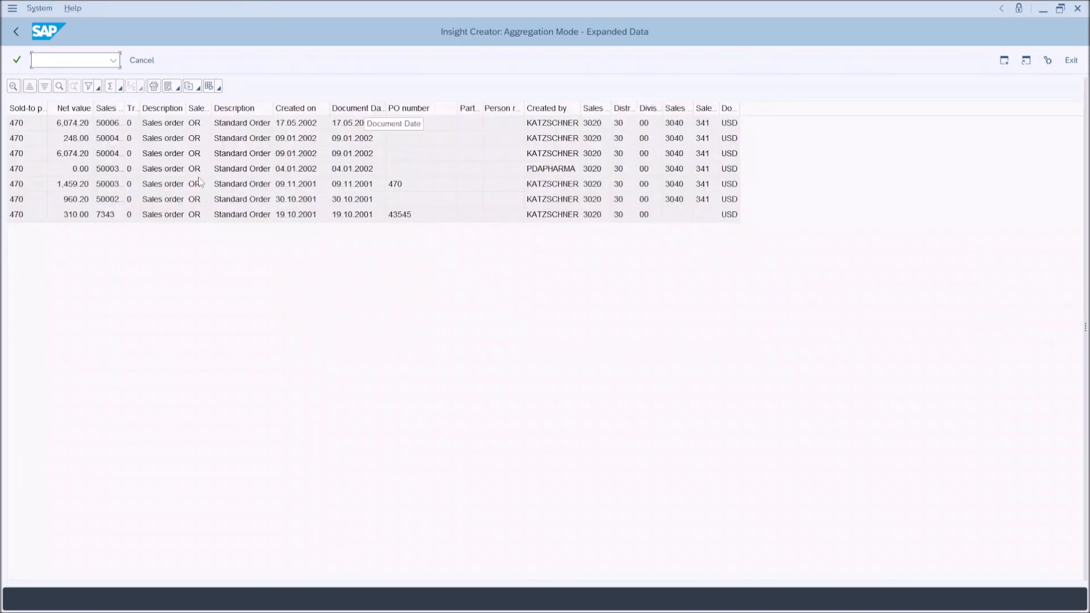
left_click(67, 110)
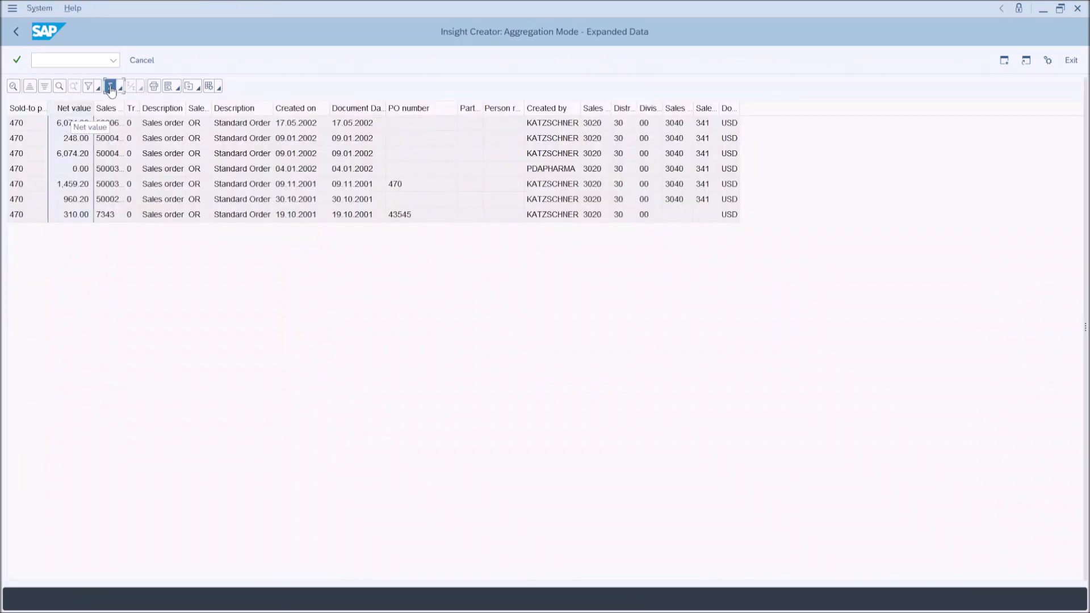
left_click(110, 86)
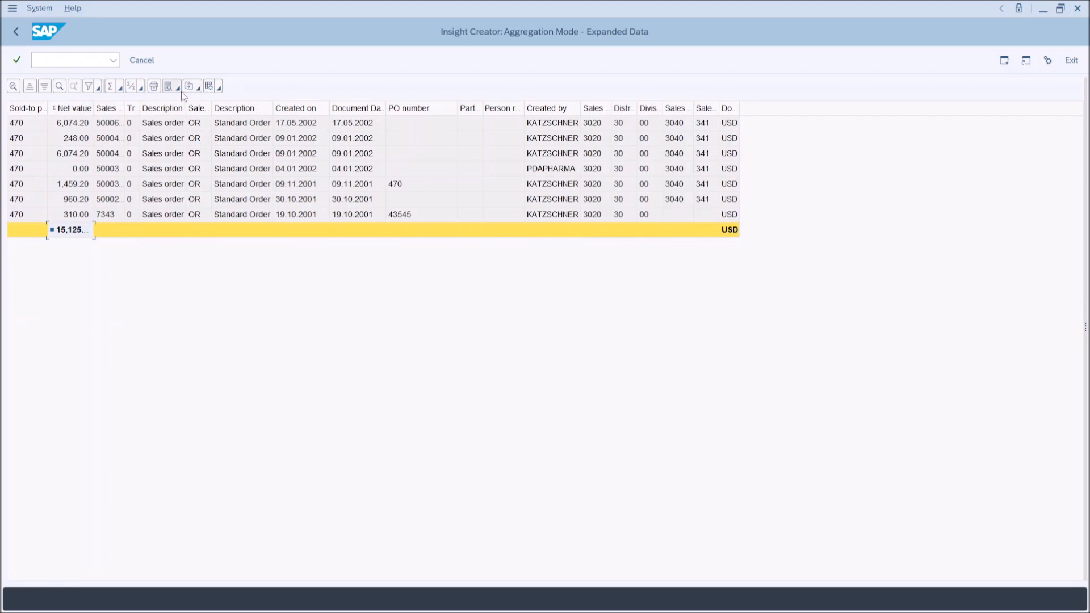
Step: Start saving the expanded data's layout under the layout identifier /detailed
left_click(221, 91)
left_click(241, 145)
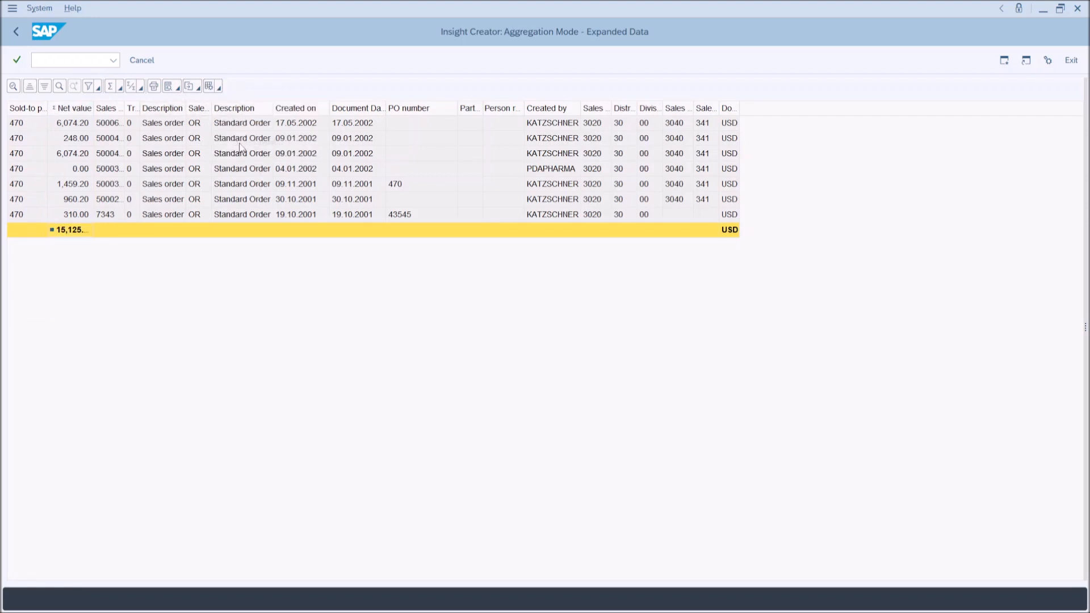
left_click(160, 399)
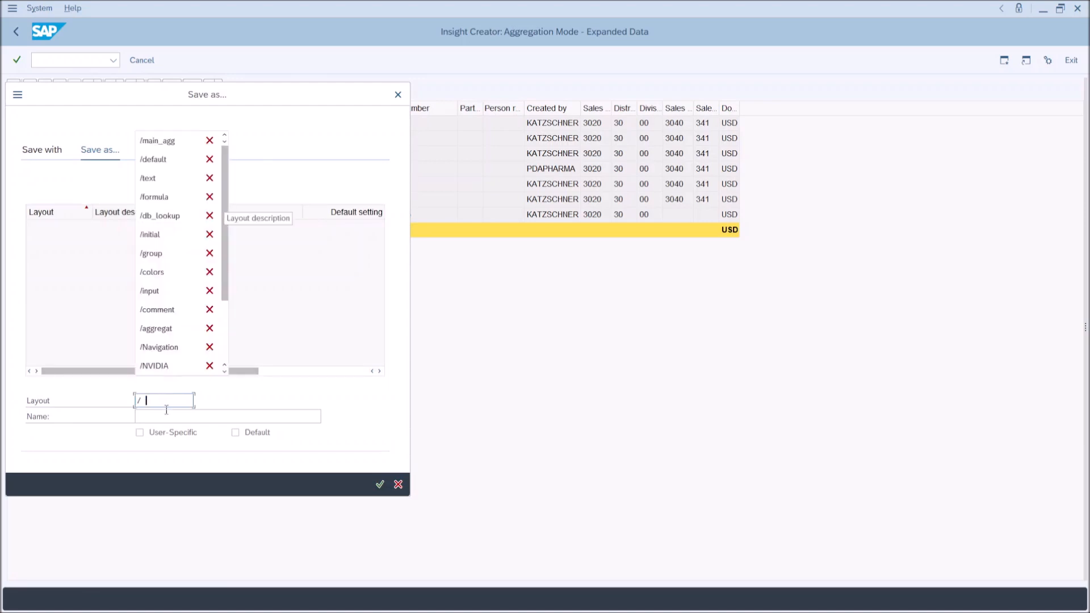
left_click(168, 141)
key("BackSpace")
key("BackSpace")
key("BackSpace")
key("BackSpace")
type("detailed_agg")
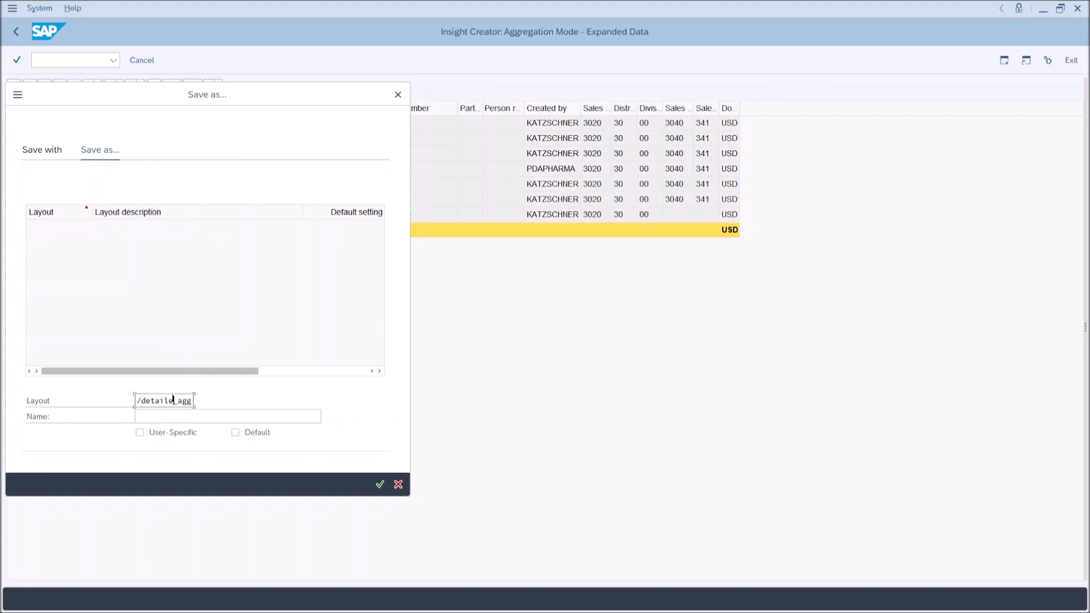
key("shift+End")
type("ed")
Step: Name the layout "detailed view", save it as the default, and return to the aggregated list
left_click(166, 415)
type("detai")
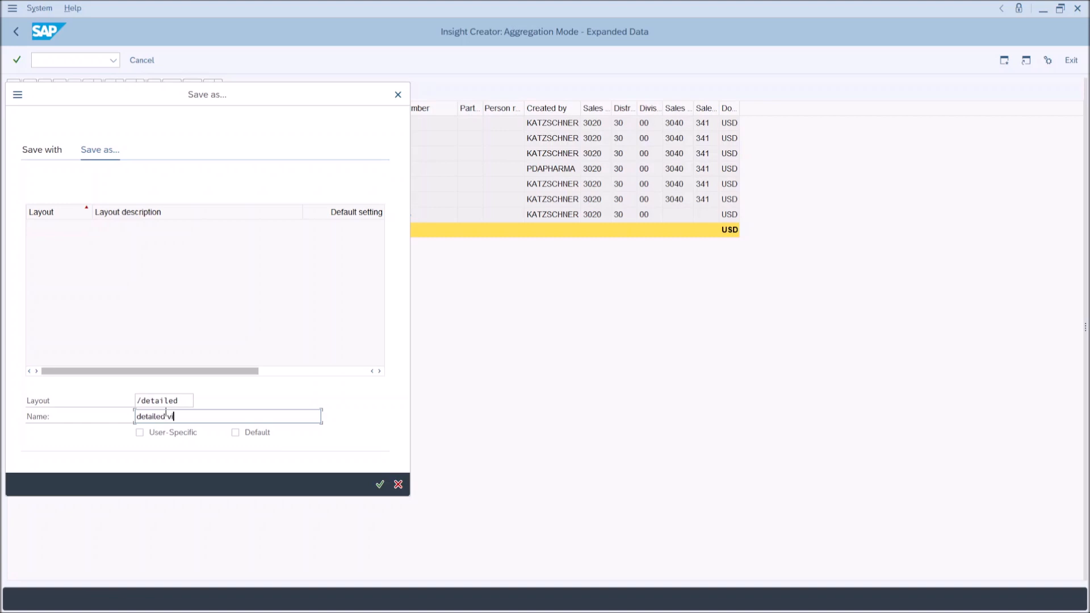
type("led view")
left_click(235, 432)
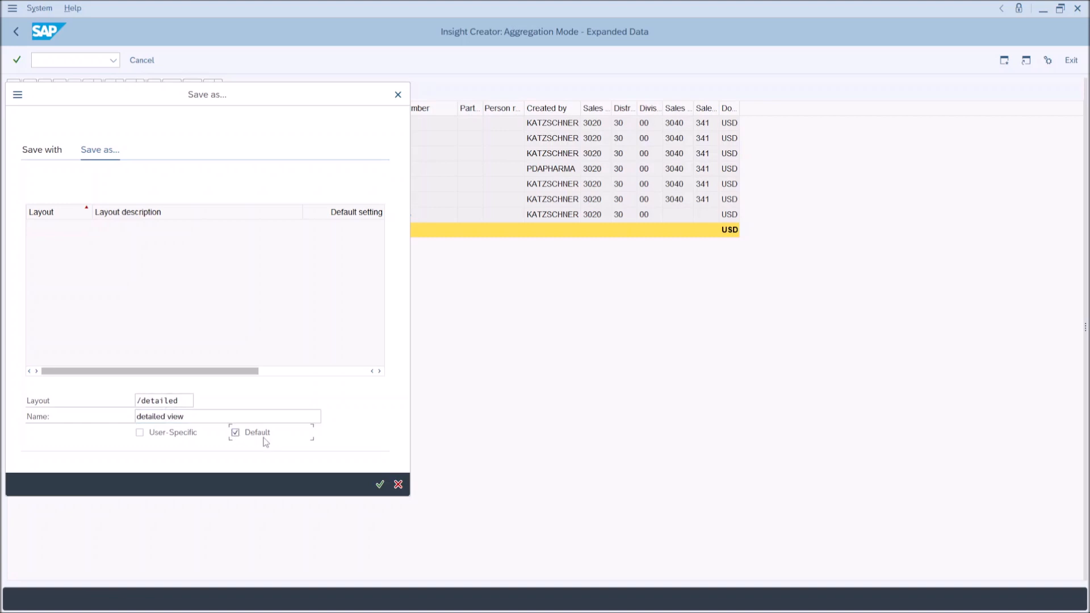
left_click(380, 483)
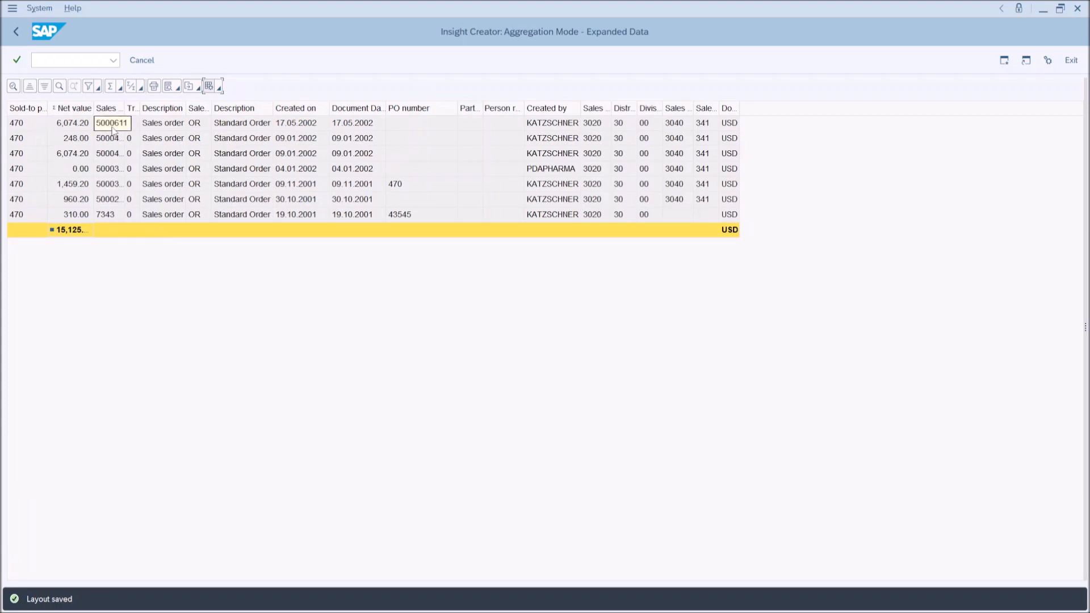
left_click(15, 33)
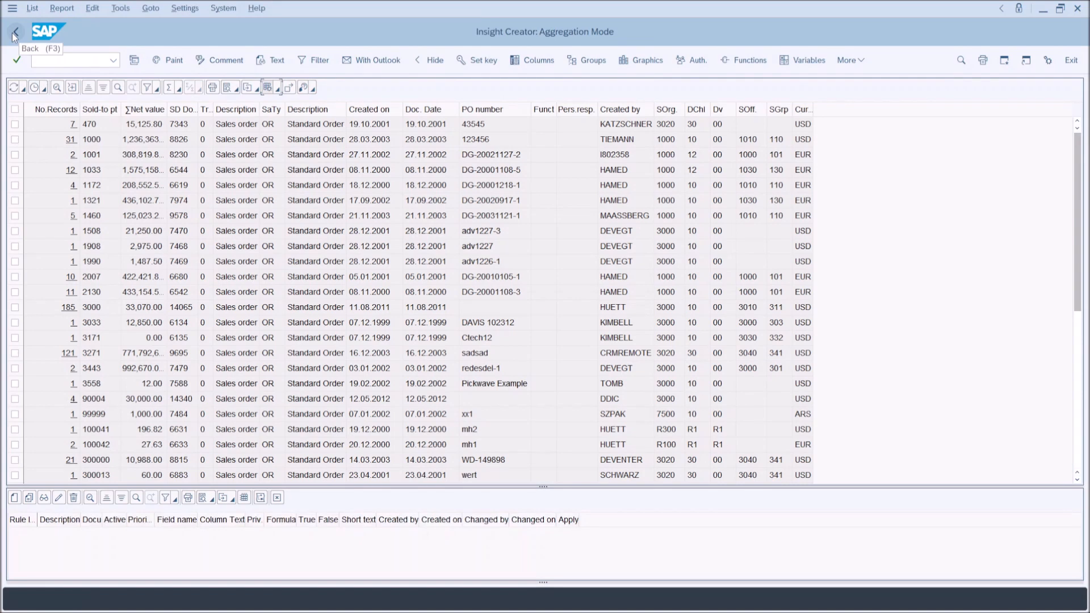
Step: Sort the aggregation layout by Created on in descending order, save it, and return to the aggregated list
left_click(184, 8)
mouse_move(250, 101)
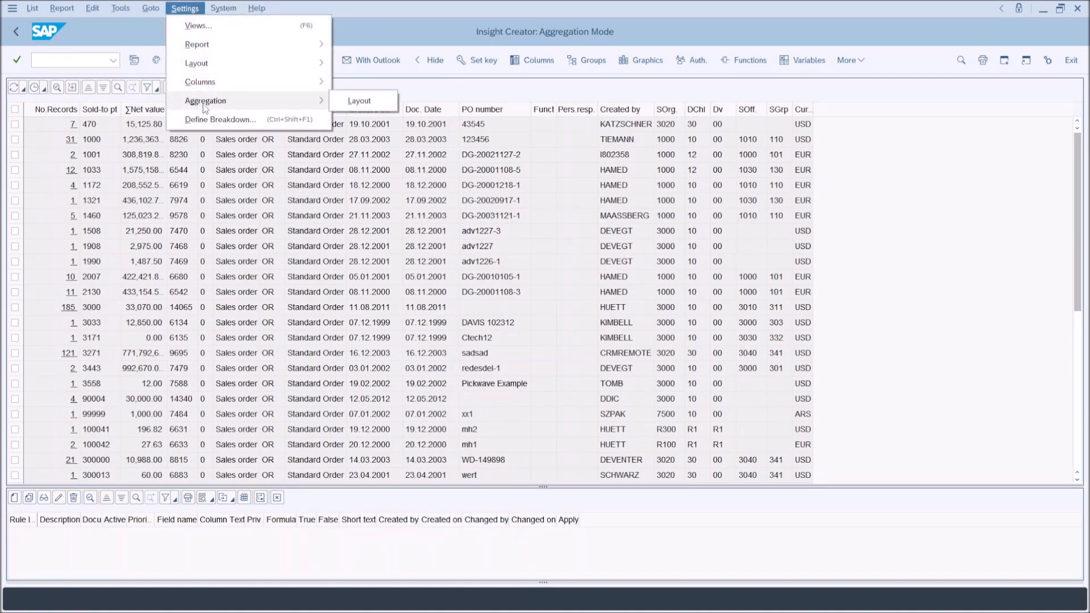
left_click(371, 108)
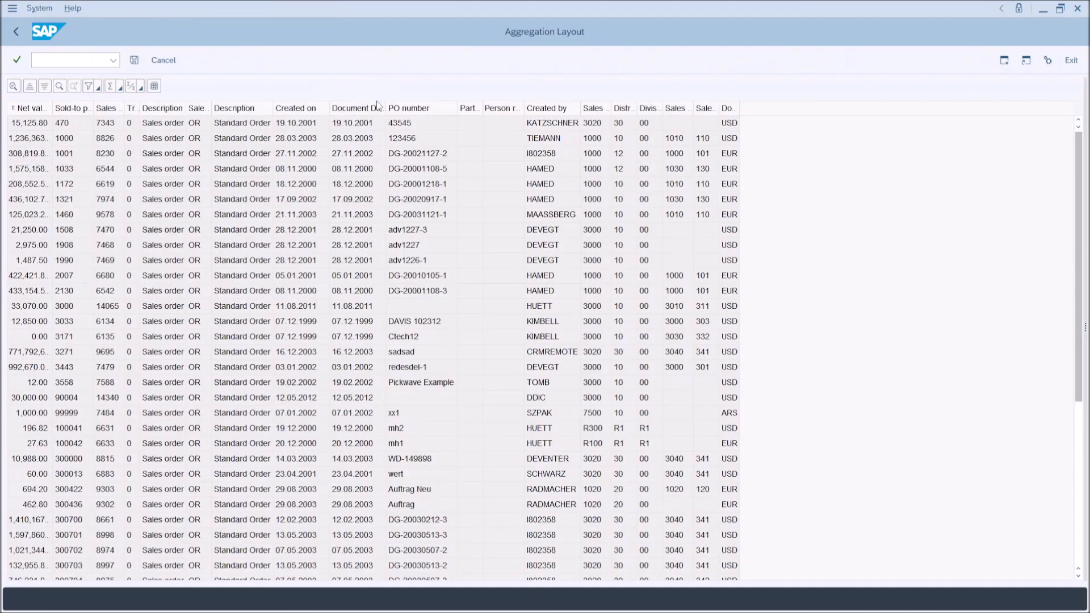
left_click(293, 107)
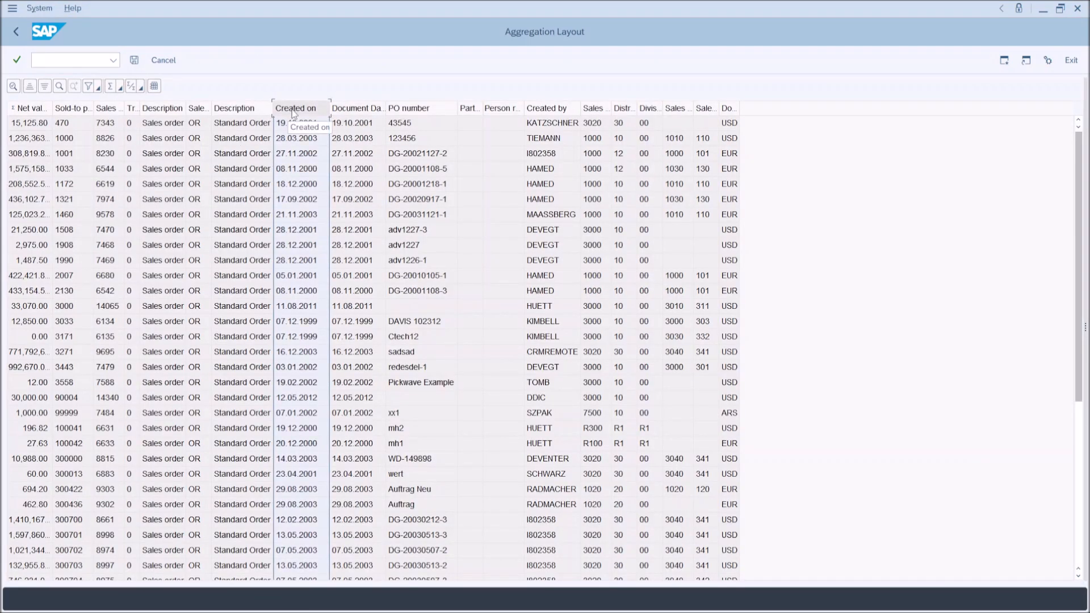
left_click(44, 87)
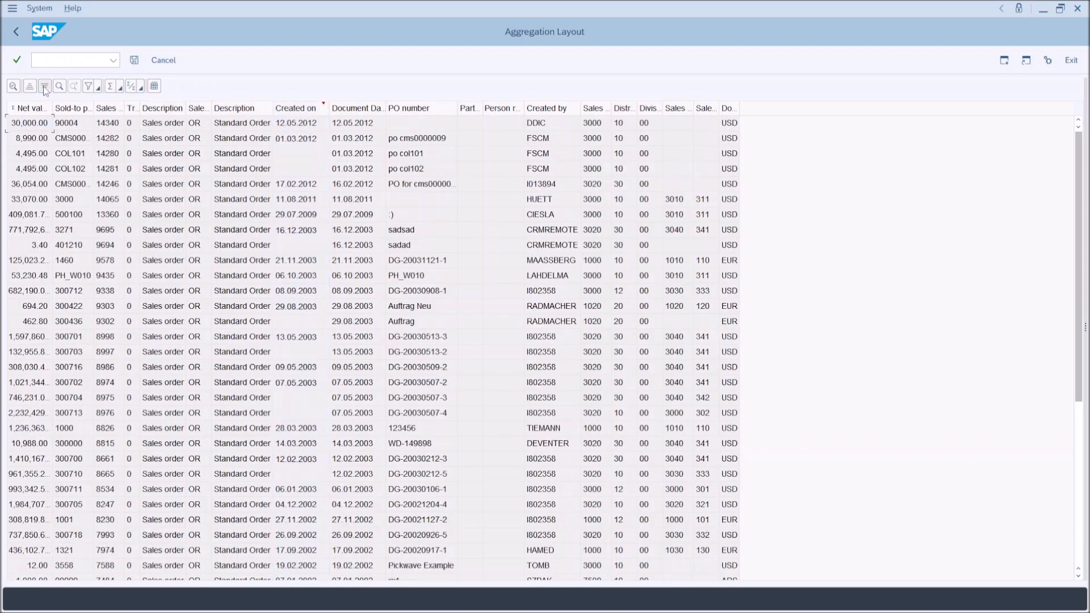
left_click(135, 62)
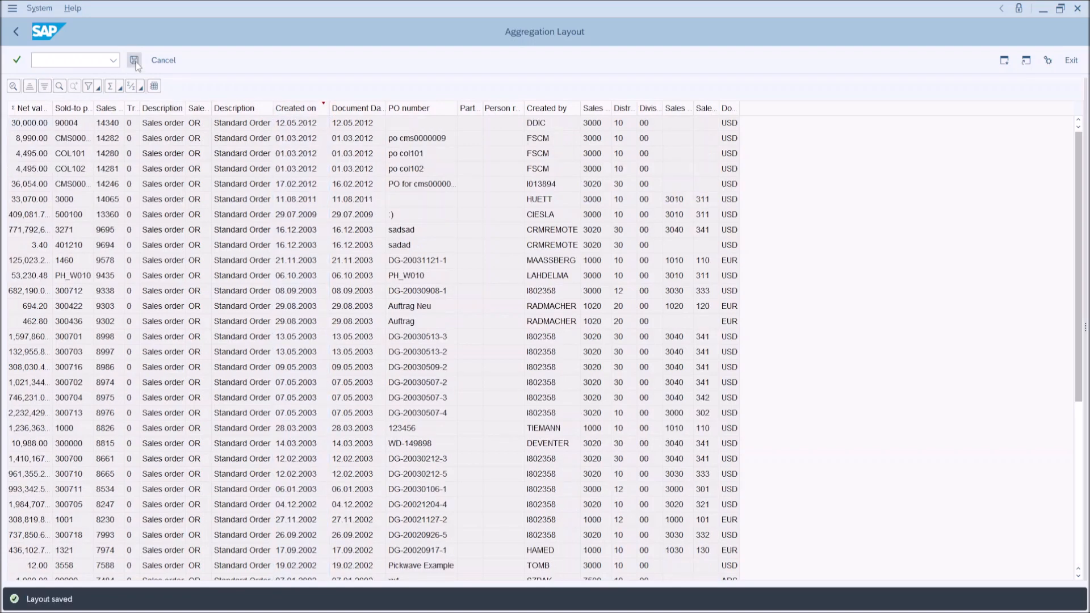
left_click(15, 34)
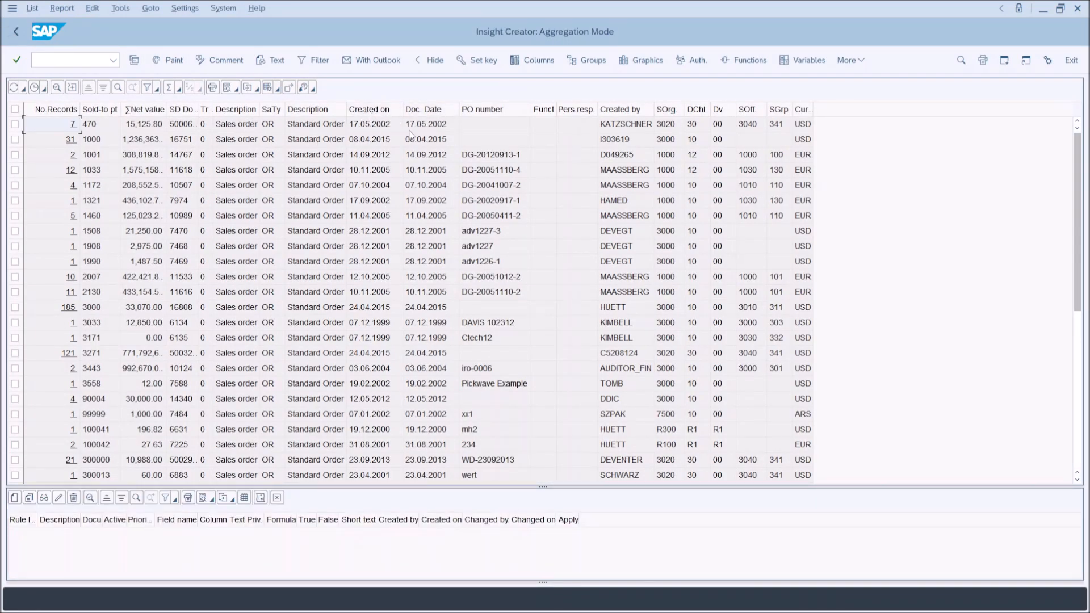
Step: Move the Created on and Doc. Date columns directly after Net value in the aggregated list
left_click(420, 109)
left_click(379, 111, "ctrl")
left_click_drag(329, 124, 180, 137)
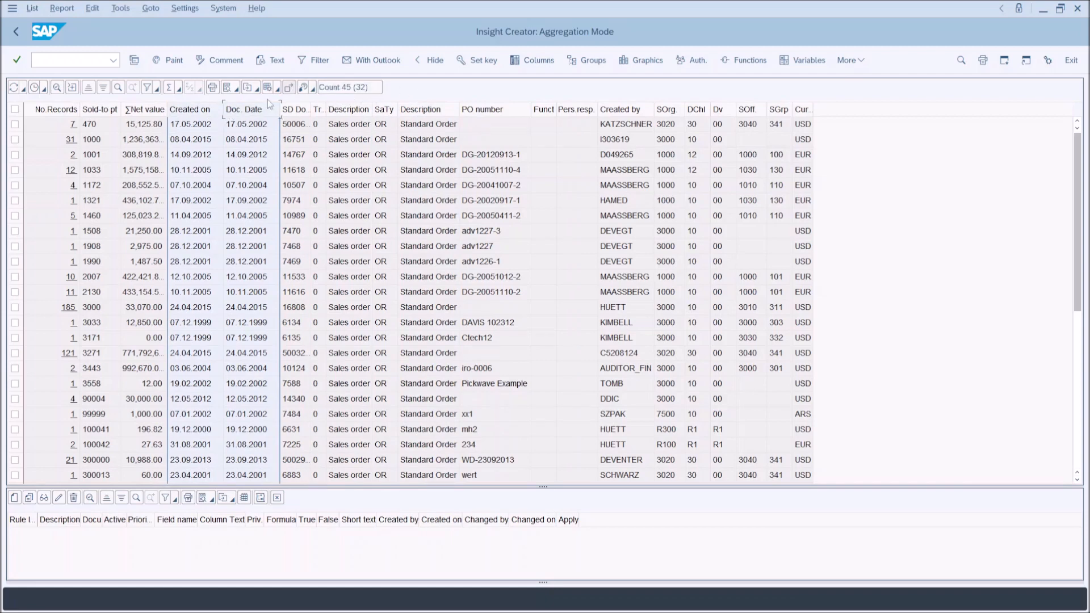
Step: Open the expanded data behind the first row and sort it by Created on in descending order
left_click(72, 128)
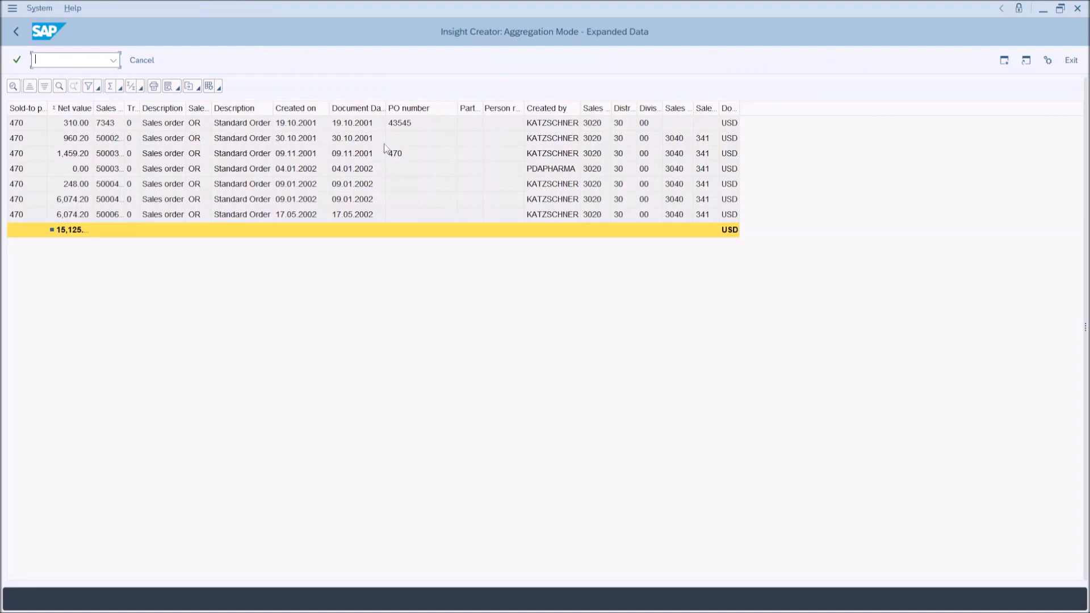
left_click_drag(289, 109, 45, 89)
left_click(45, 86)
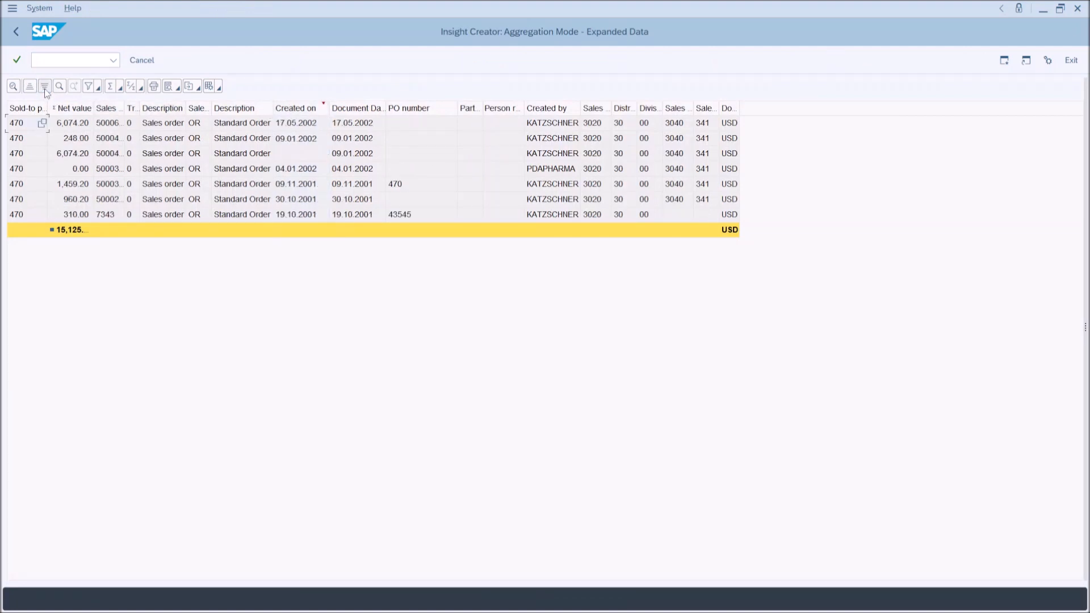
Step: Overwrite the default /DETAILED layout with the current sorting and return to the aggregated list
left_click(219, 87)
left_click(241, 142)
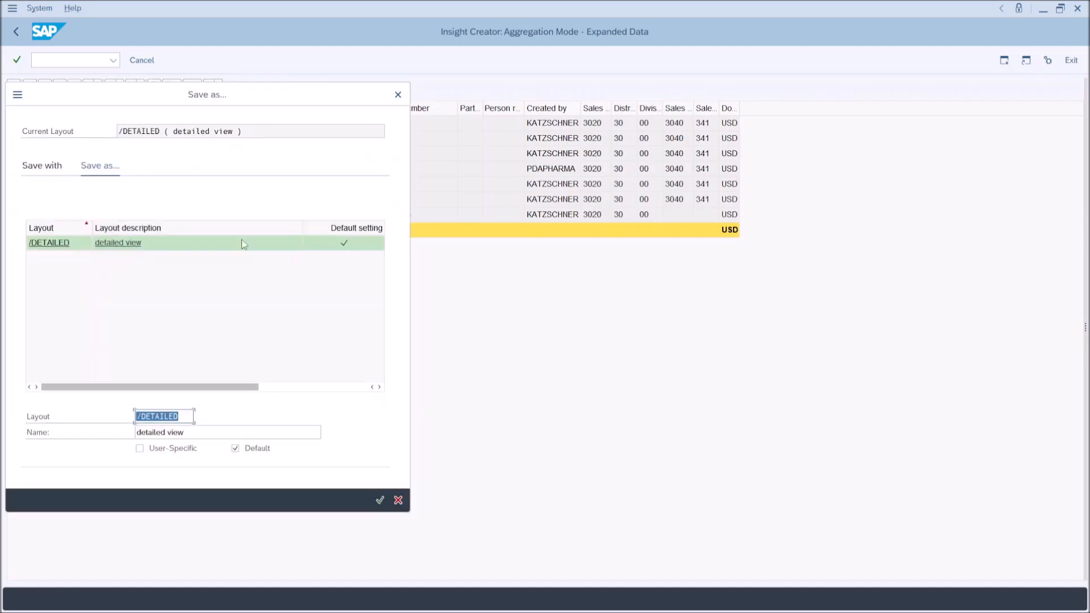
left_click(379, 501)
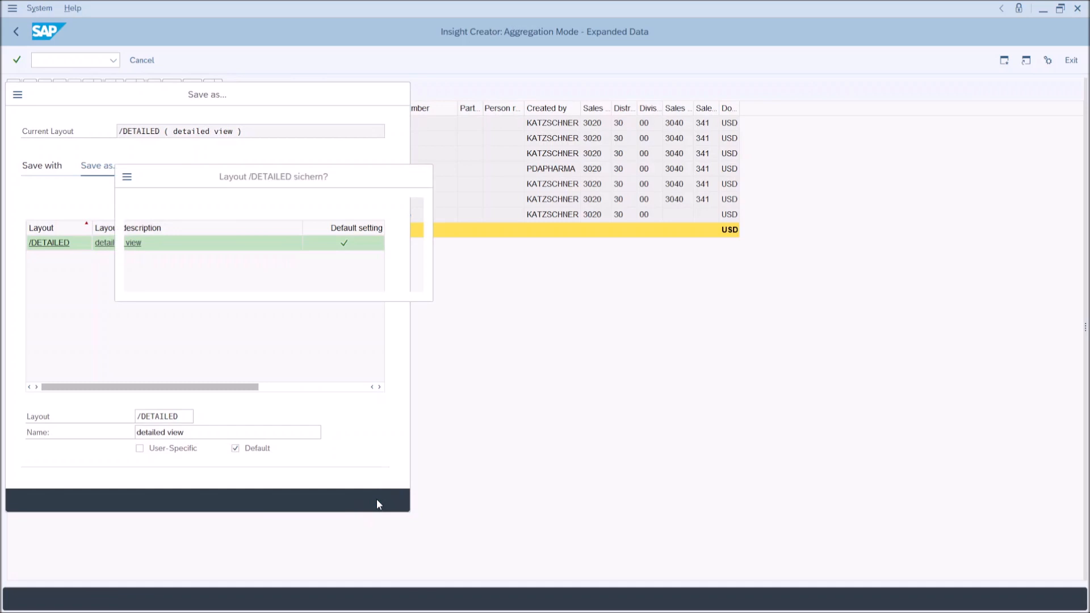
left_click(190, 278)
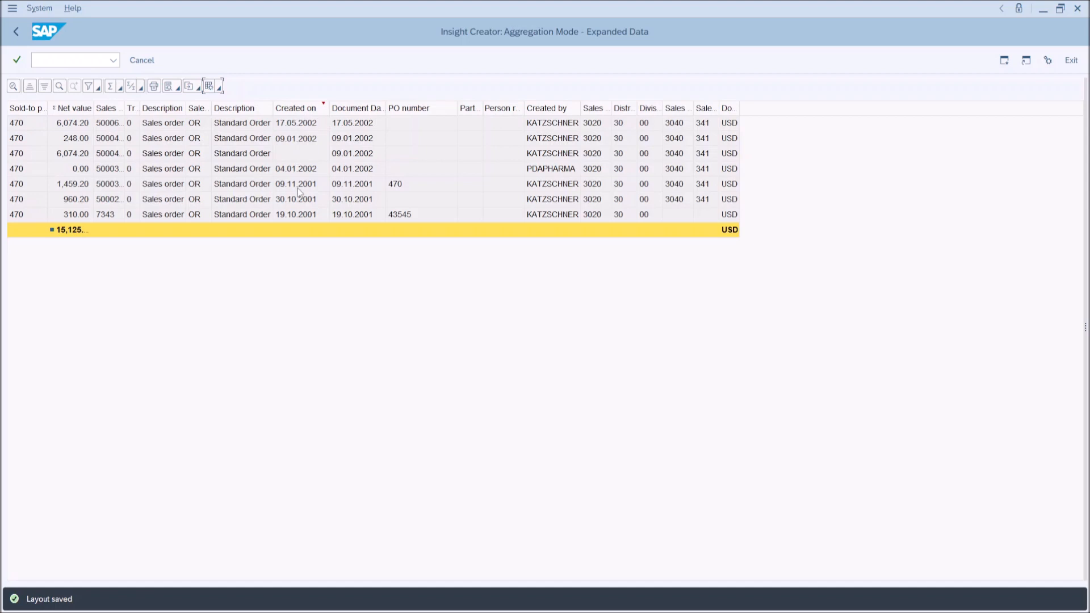
left_click(19, 31)
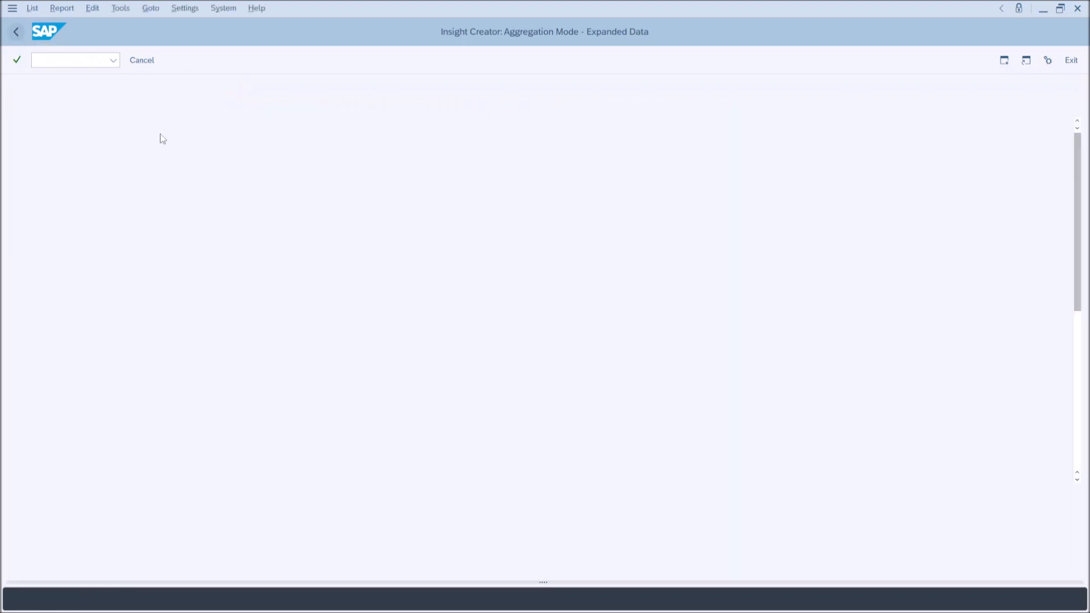